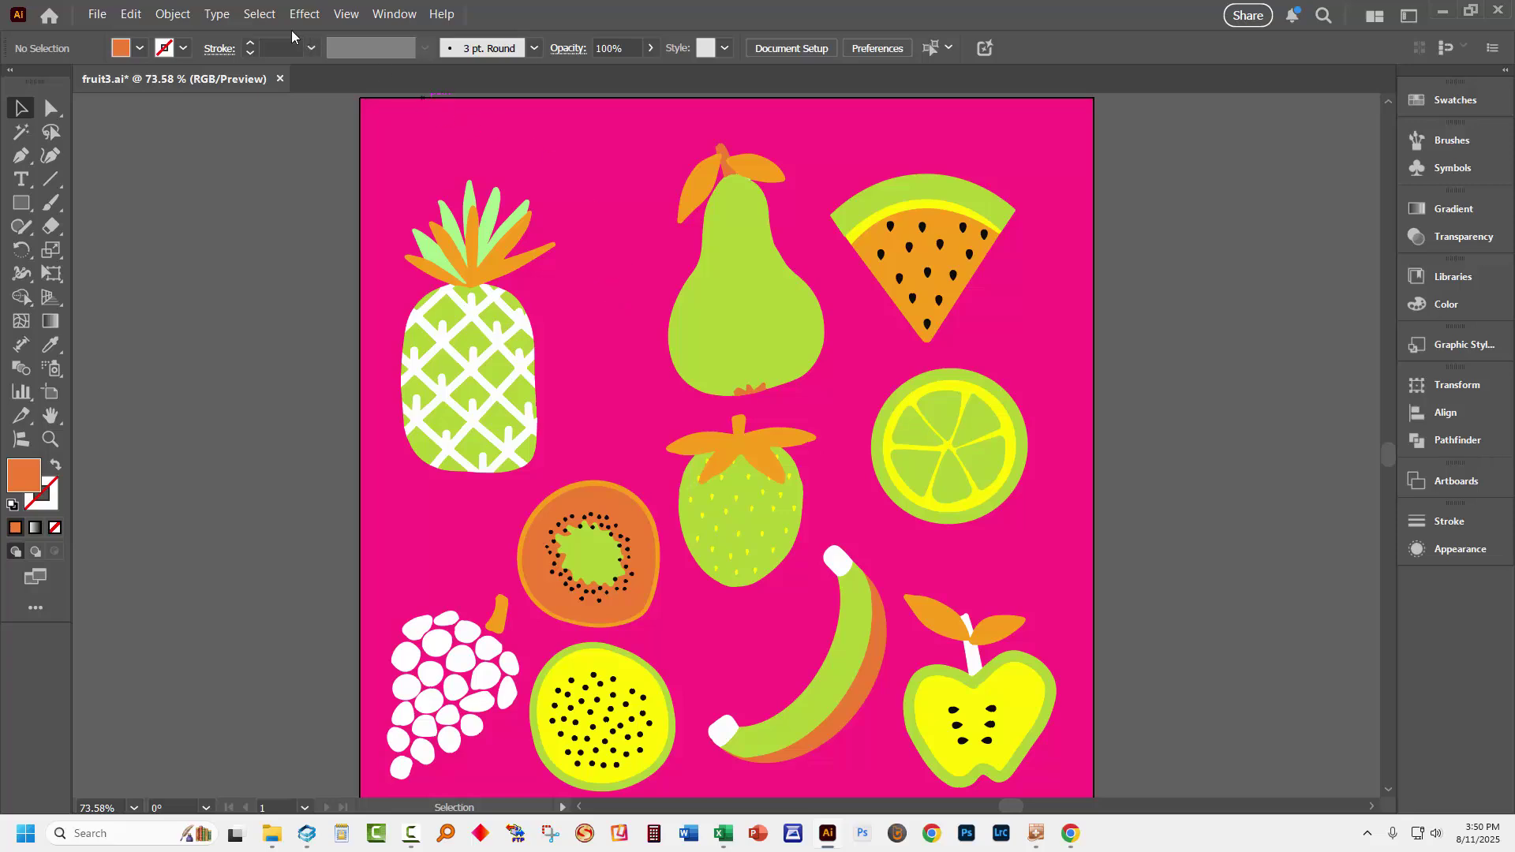
# Step: Create a swatch group named 'Fruit' from all the fruit artwork's colours, then deselect the artwork
pyautogui.click(254, 15)
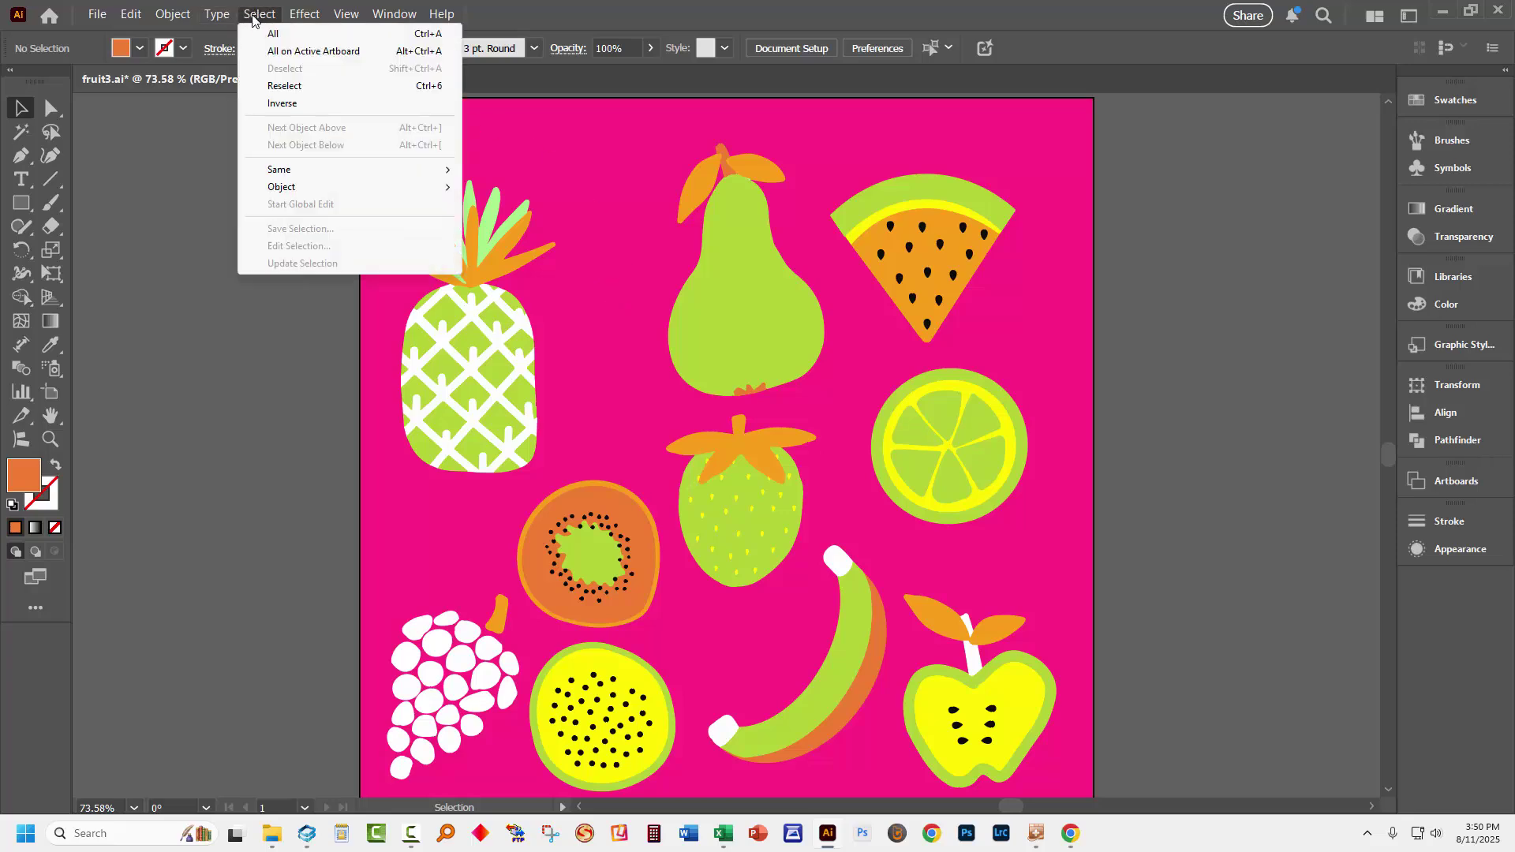
pyautogui.click(272, 33)
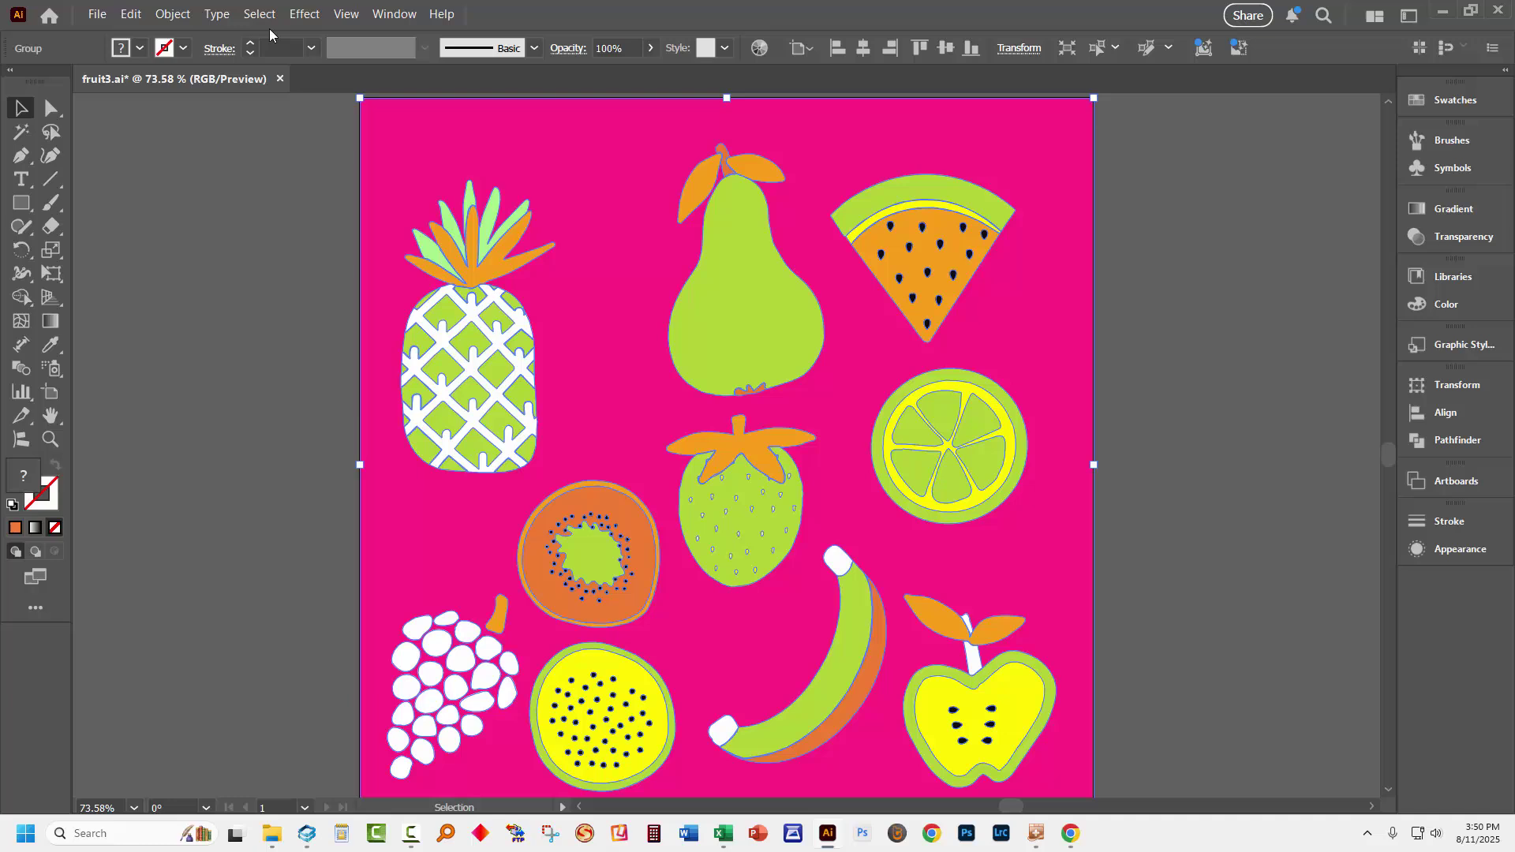
pyautogui.click(1454, 99)
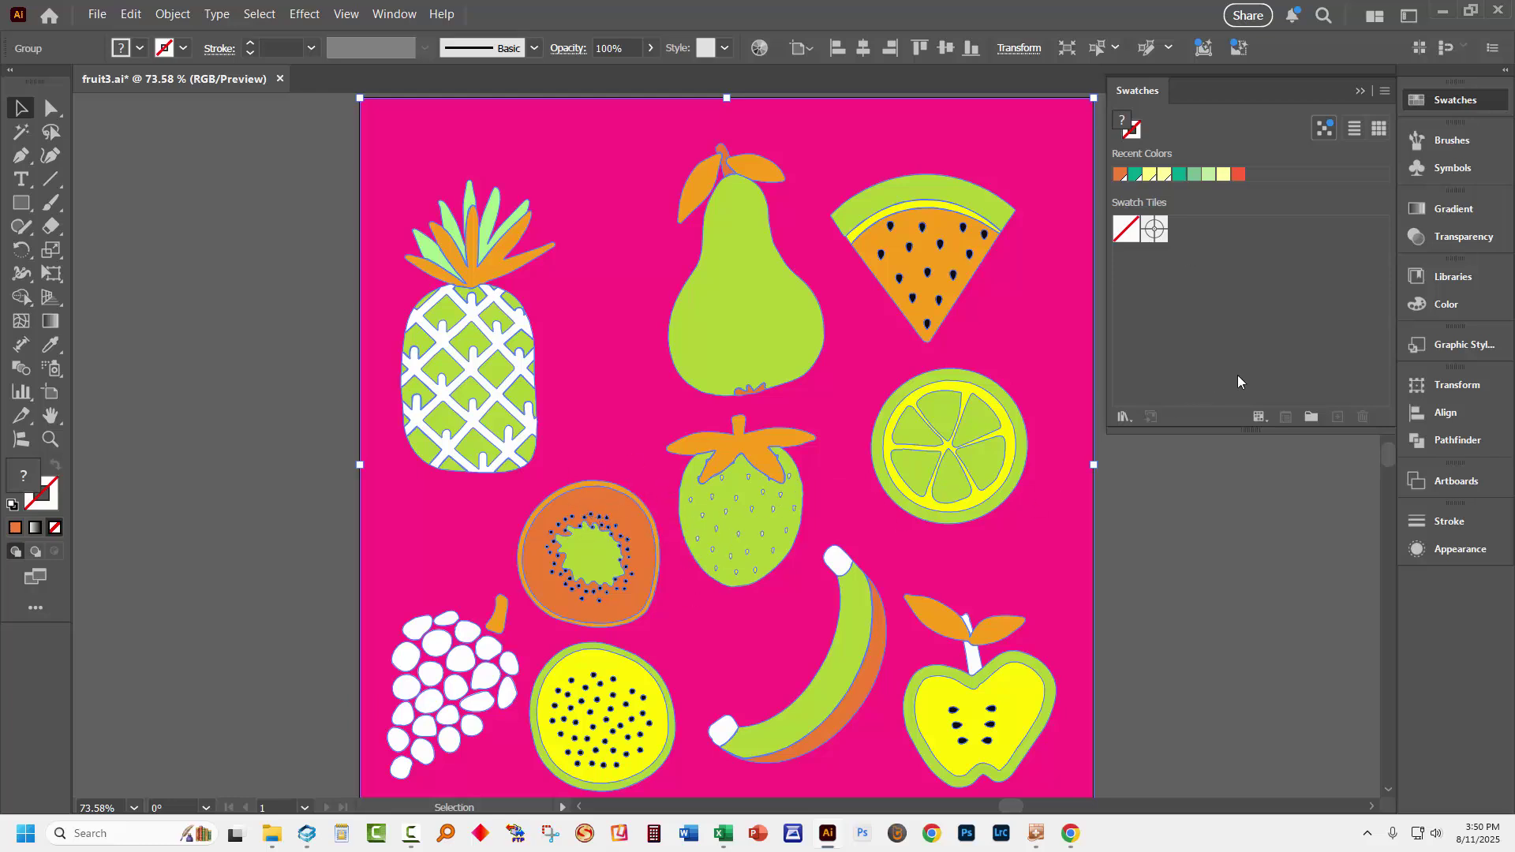
pyautogui.click(1313, 418)
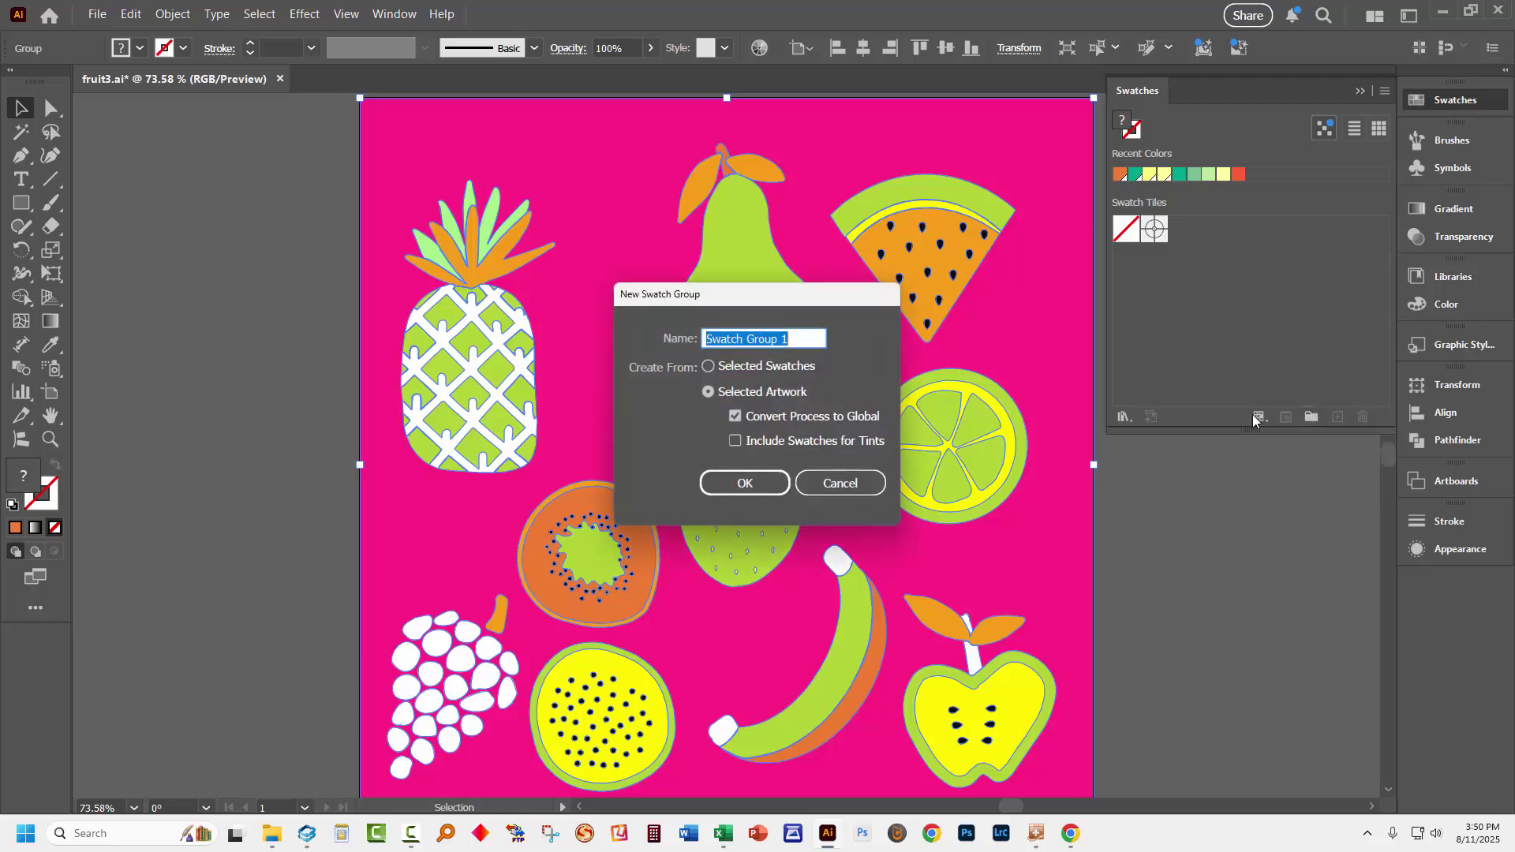
pyautogui.write('Fruit')
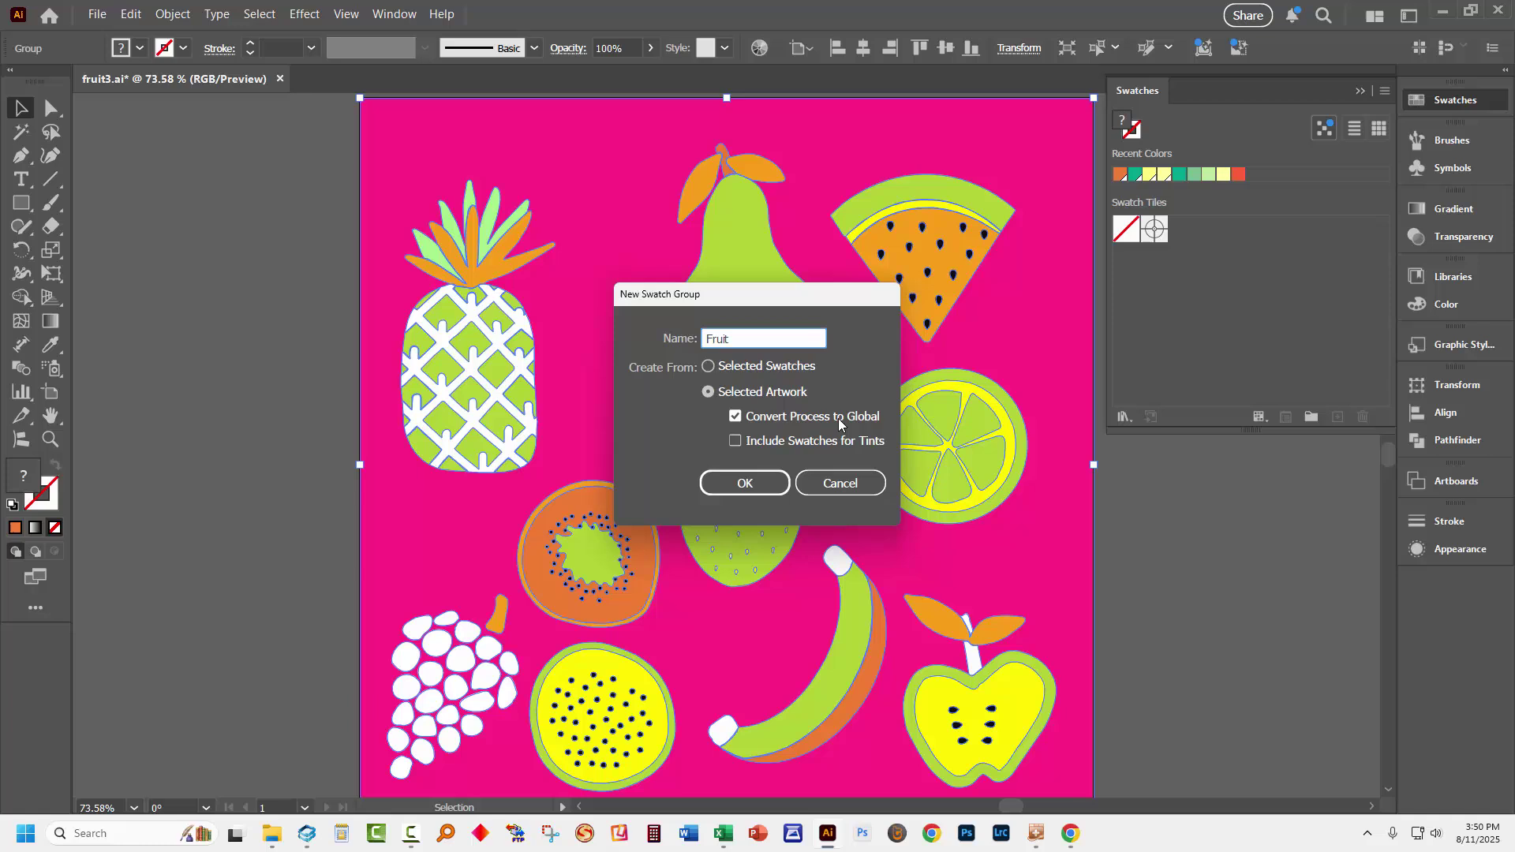
pyautogui.click(742, 483)
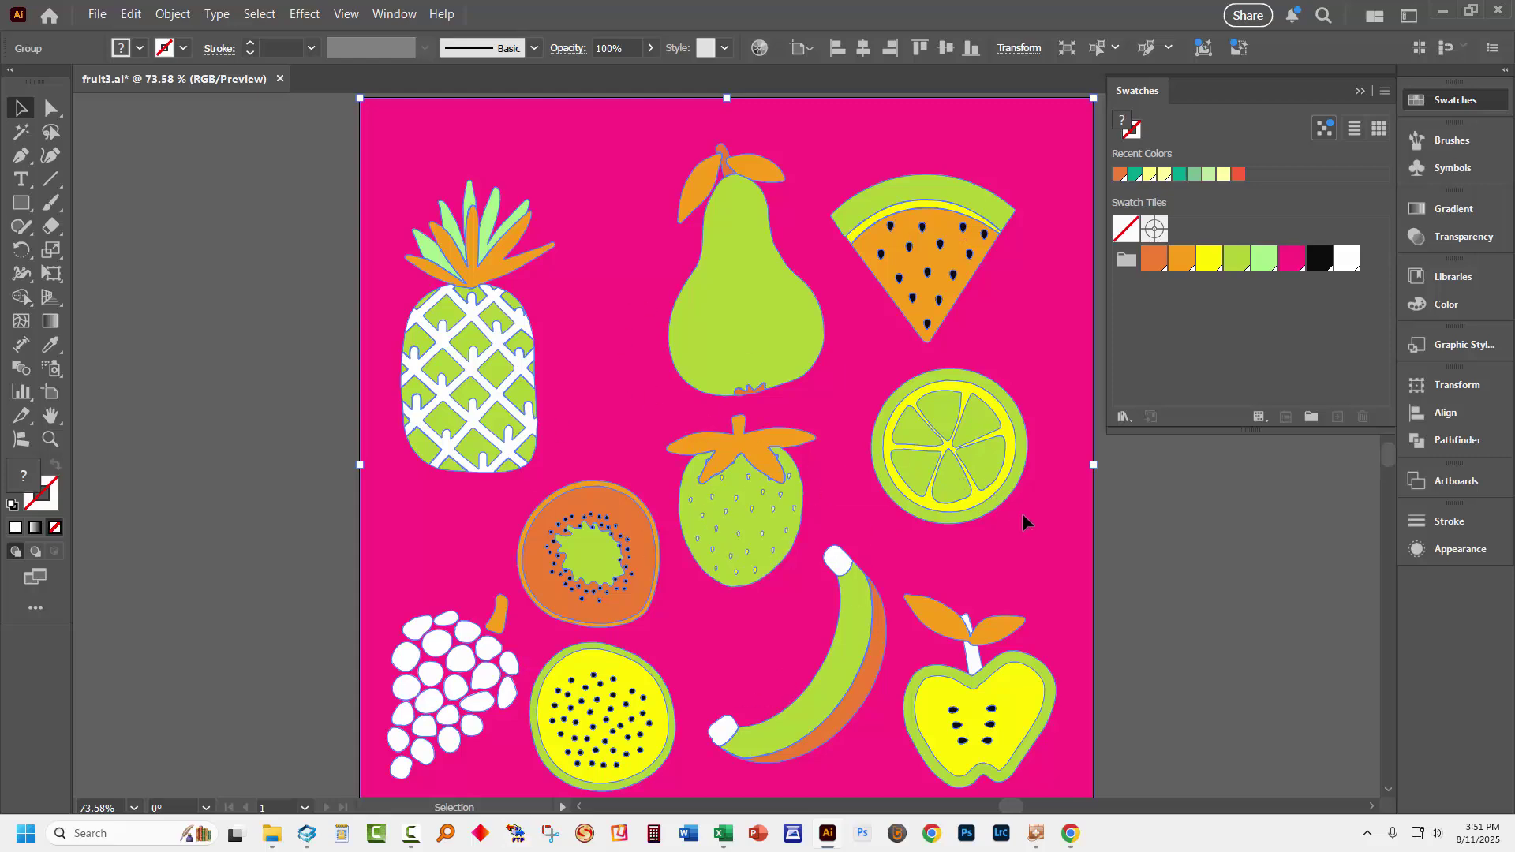
pyautogui.click(1151, 527)
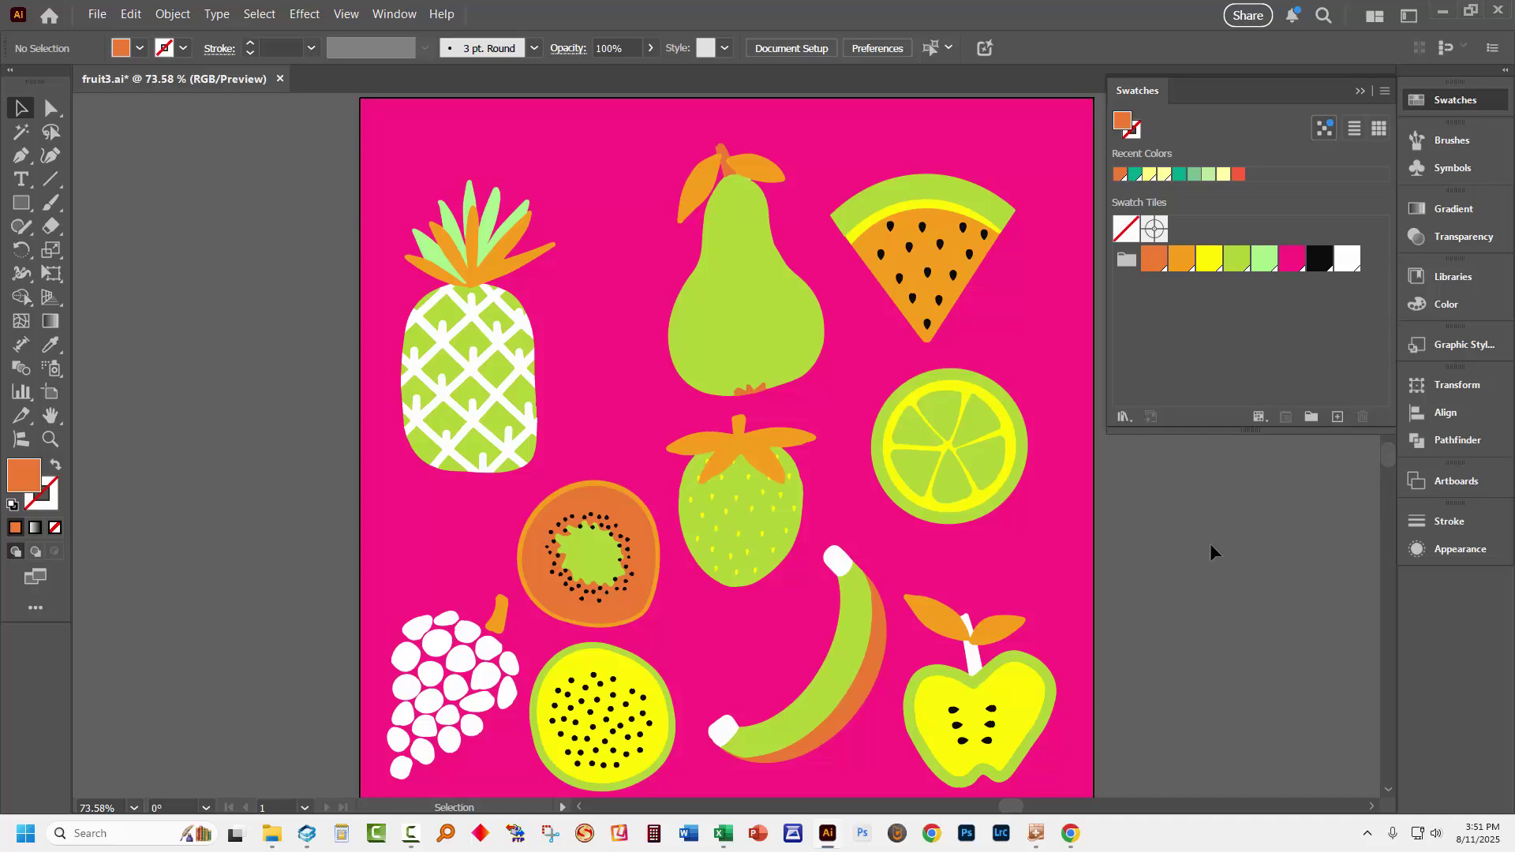
pyautogui.moveTo(1218, 545); pyautogui.dragTo(823, 551)
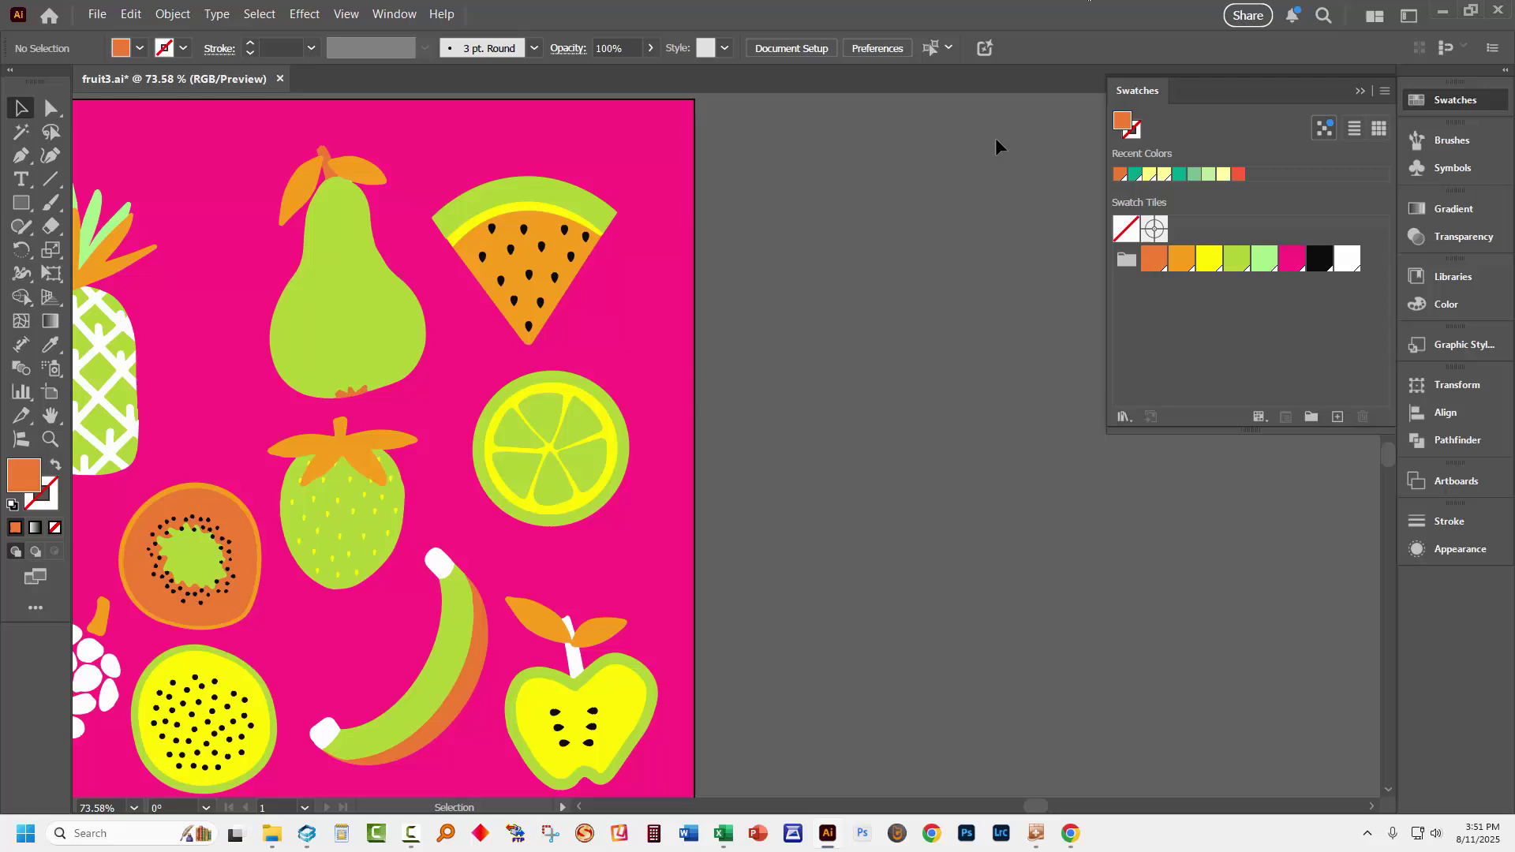
pyautogui.click(441, 14)
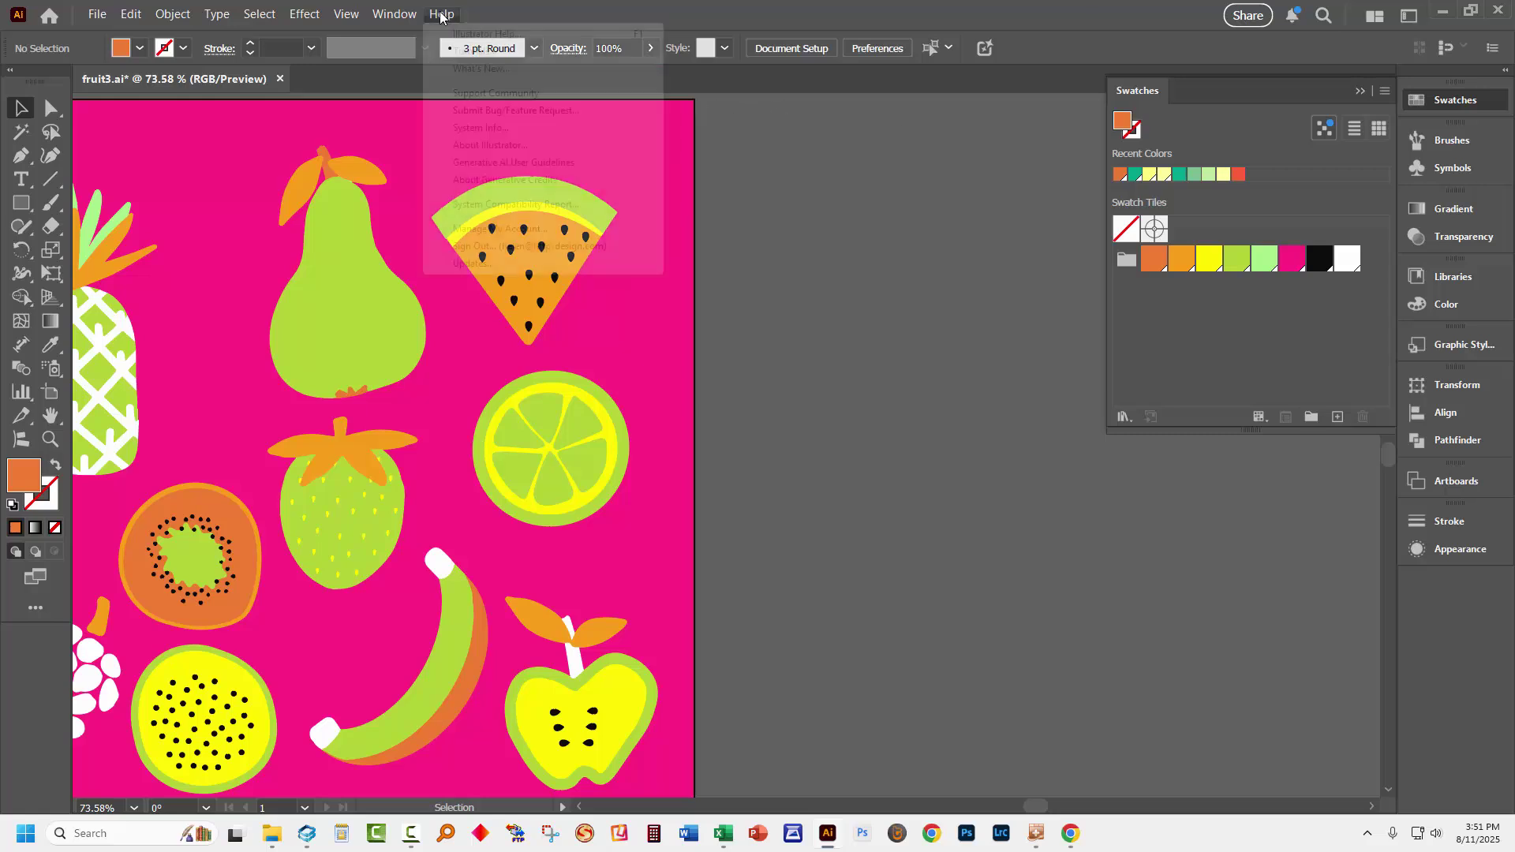
pyautogui.click(490, 146)
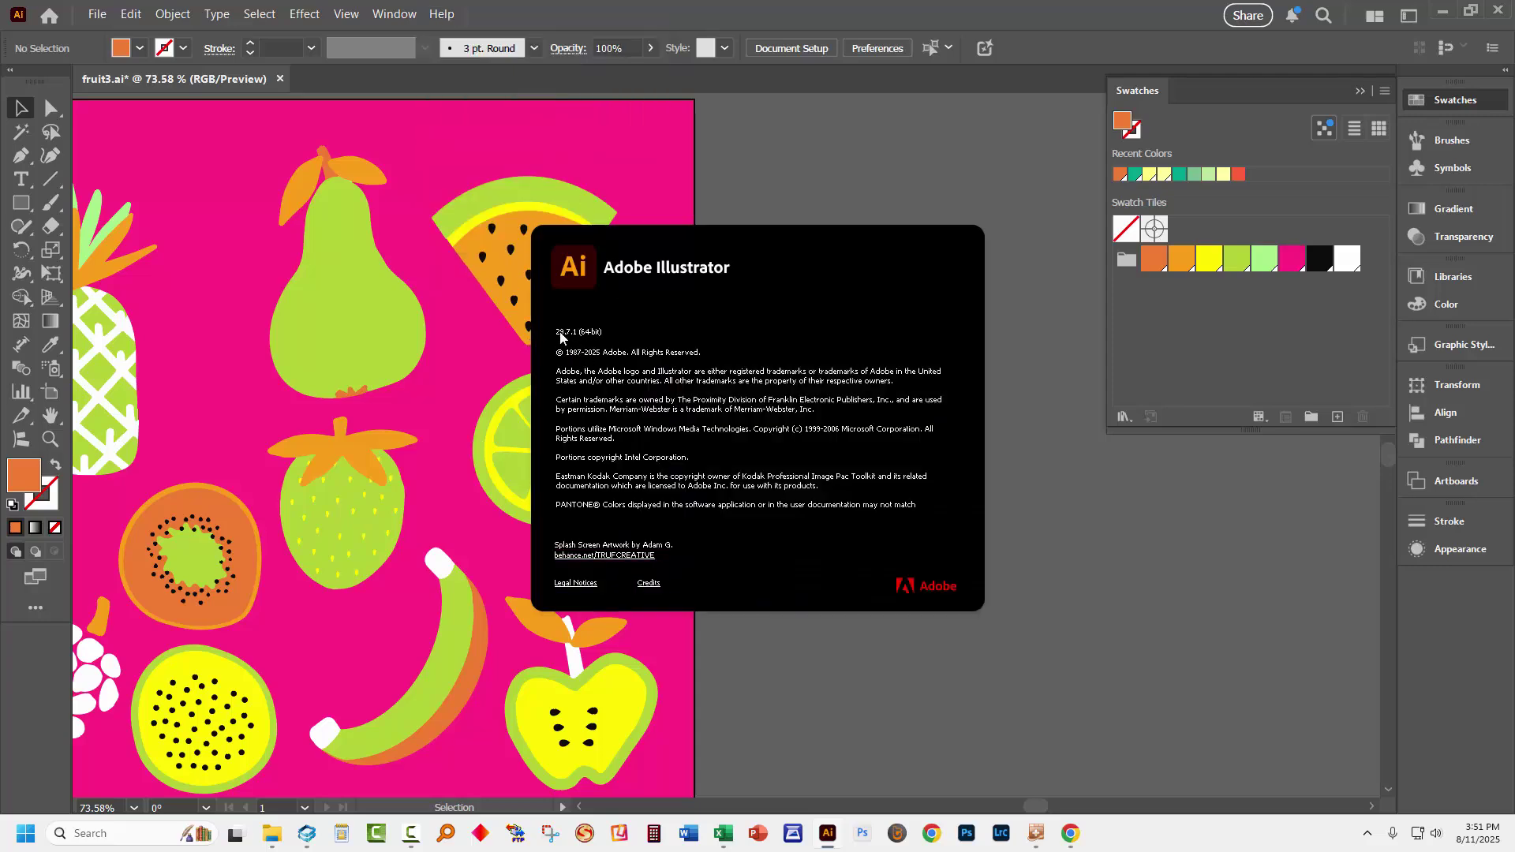
pyautogui.click(828, 206)
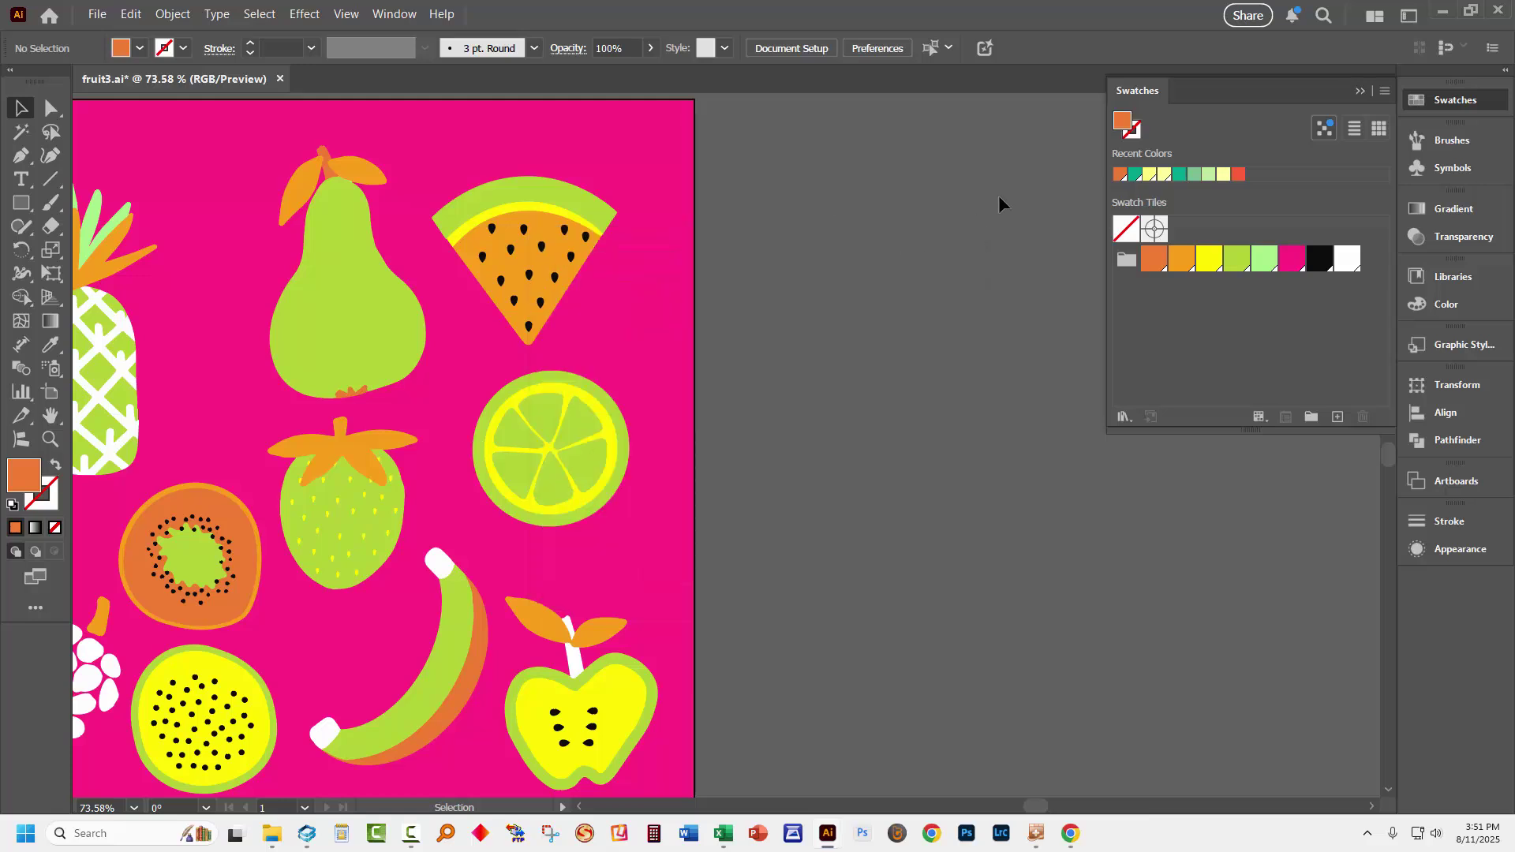
# Step: Generate swatch info cards for the Fruit group showing Hex and RGB values with a card background
pyautogui.click(1125, 261)
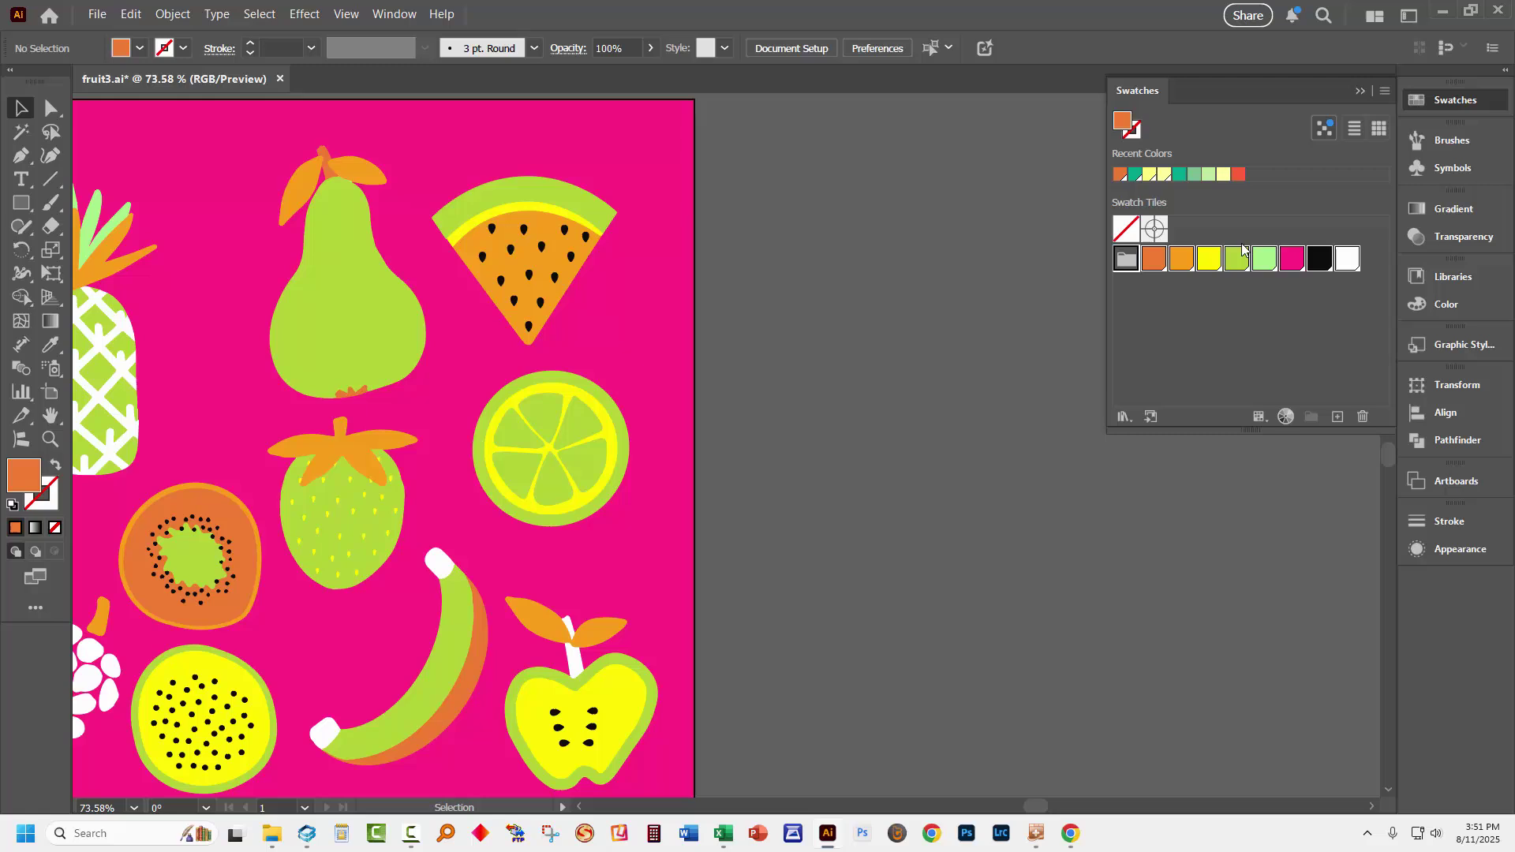
pyautogui.click(1385, 93)
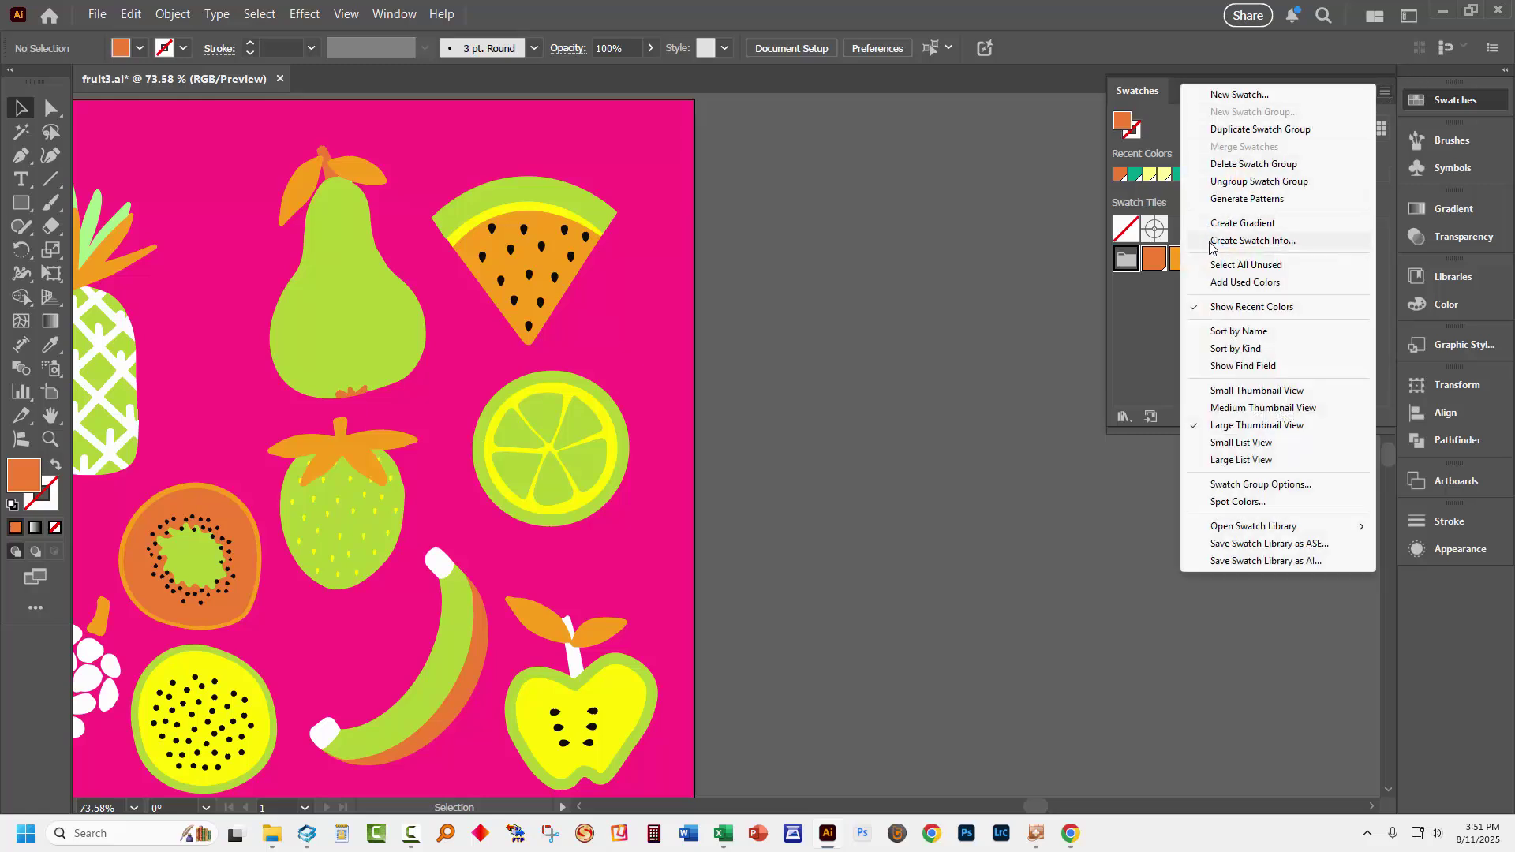
pyautogui.click(1241, 242)
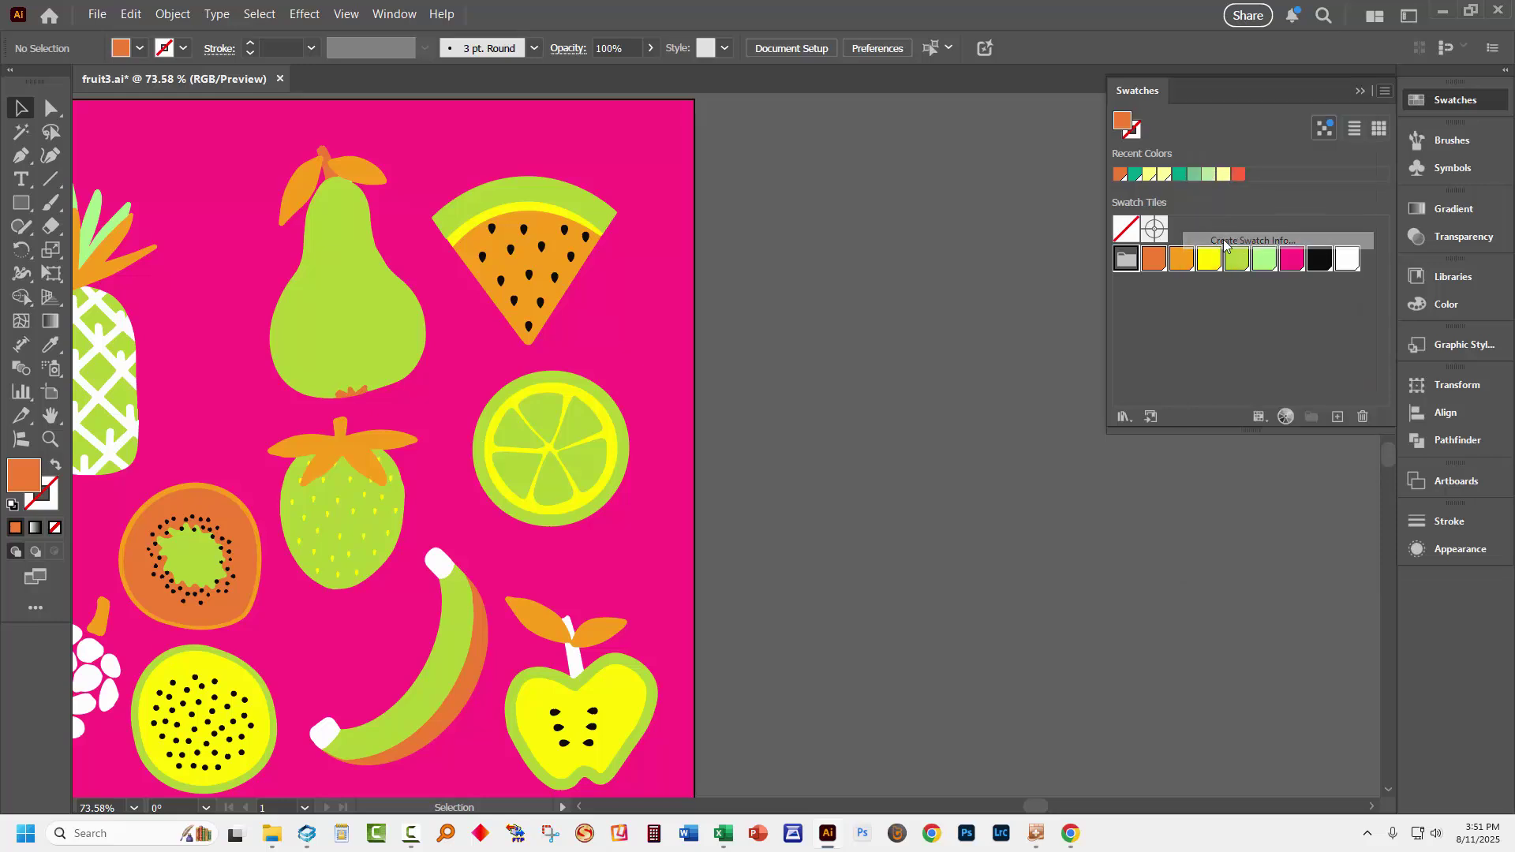
pyautogui.moveTo(793, 233); pyautogui.dragTo(631, 225)
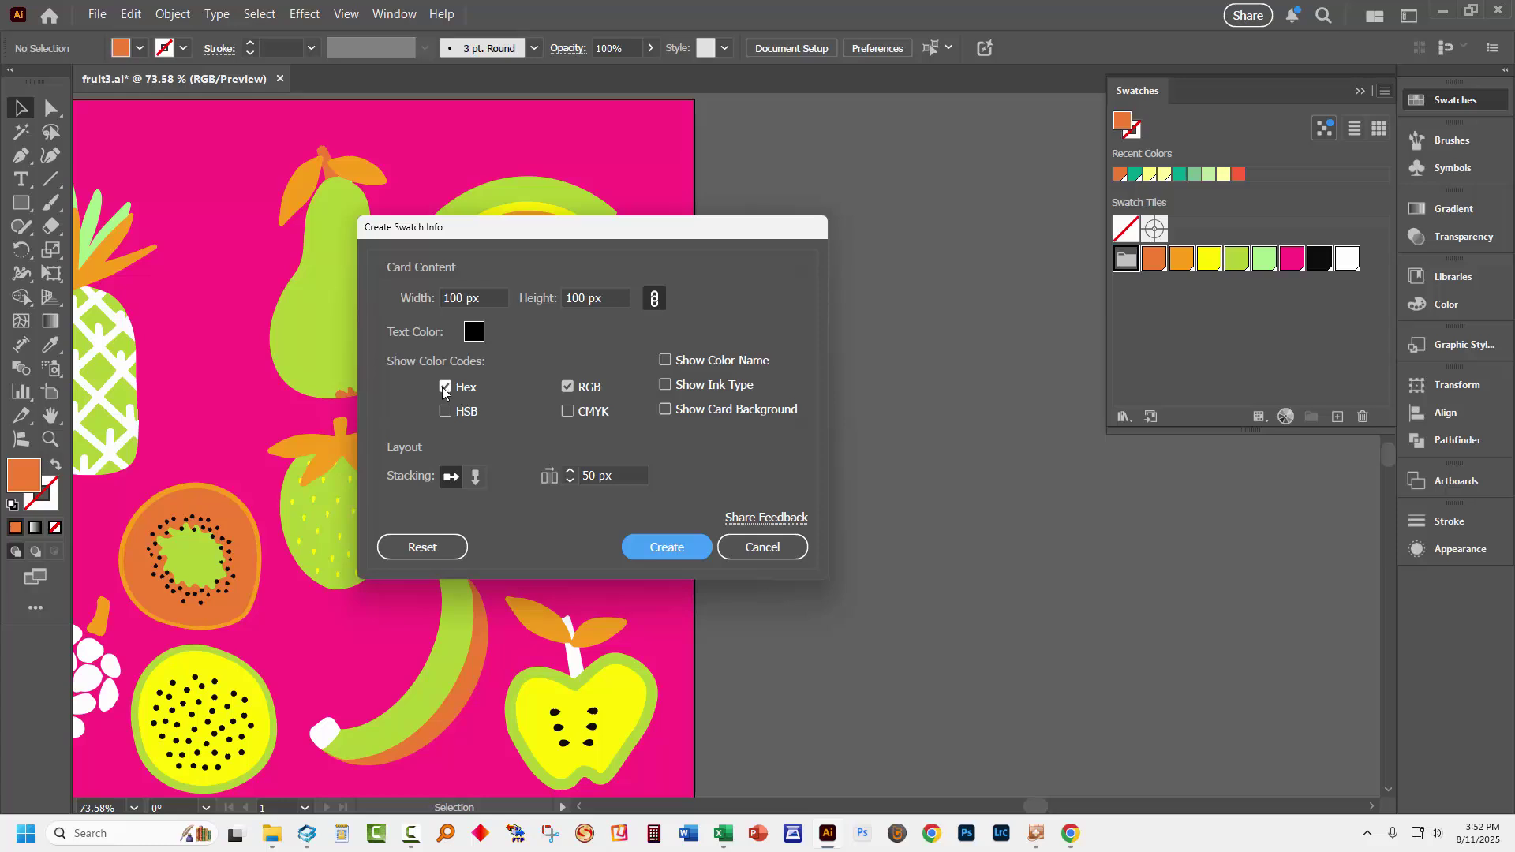
pyautogui.click(446, 411)
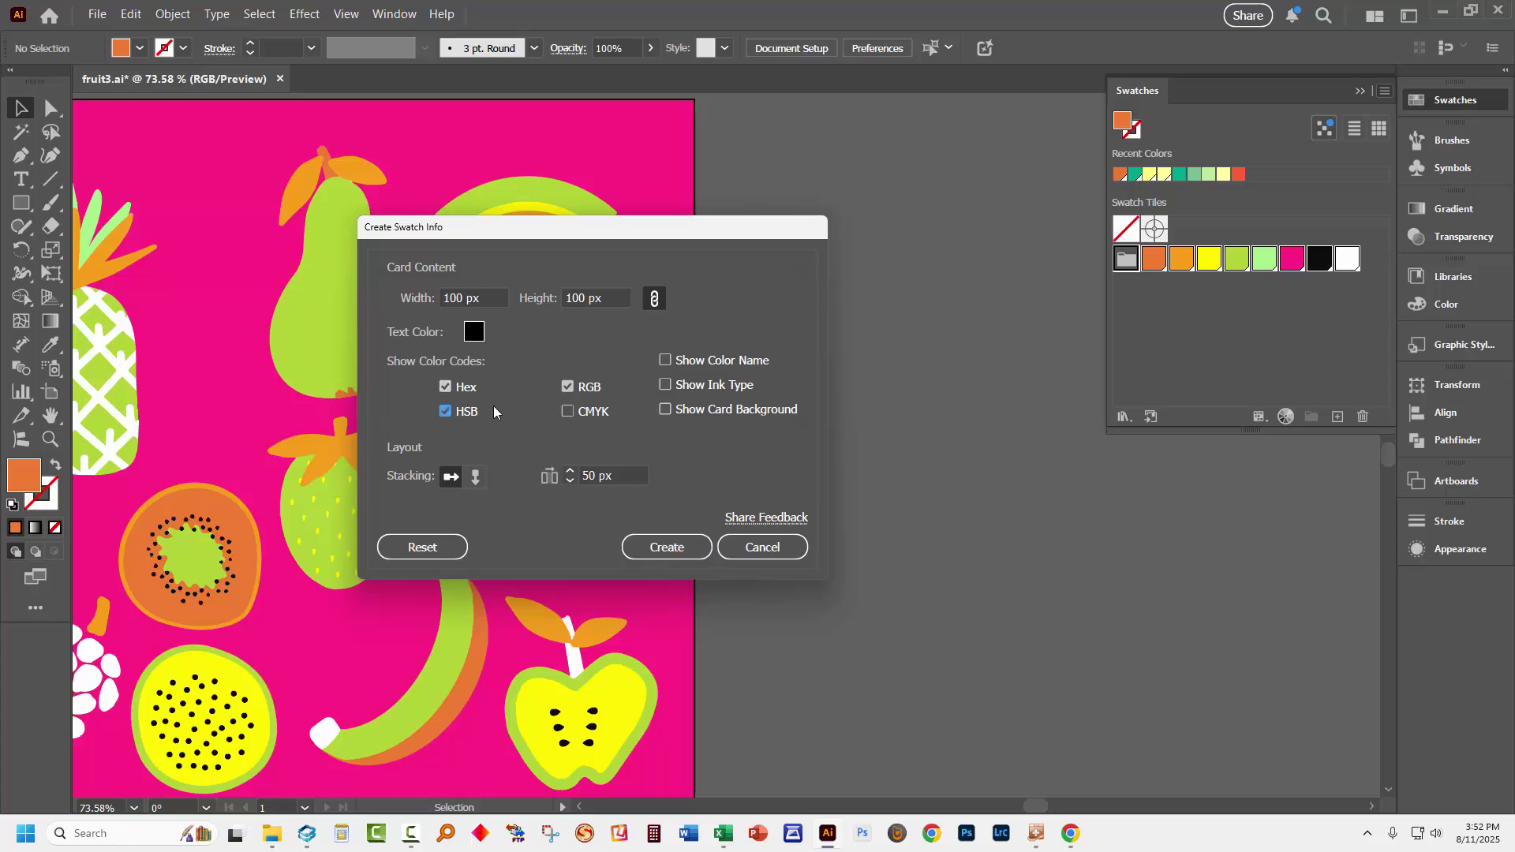
pyautogui.click(568, 411)
pyautogui.click(567, 411)
pyautogui.click(445, 413)
pyautogui.click(665, 410)
pyautogui.click(665, 548)
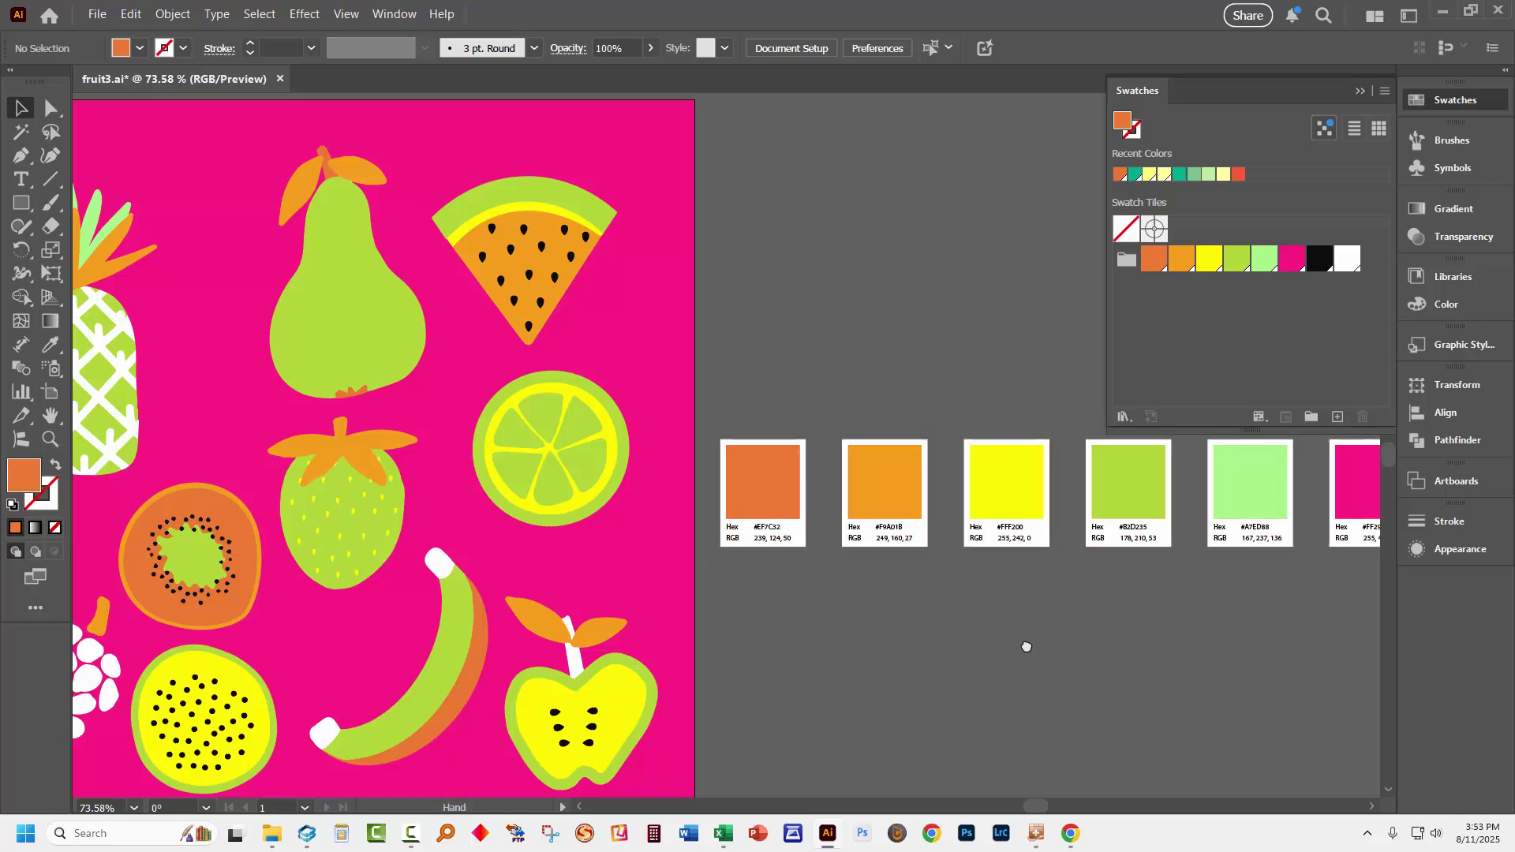
pyautogui.moveTo(1030, 642); pyautogui.dragTo(680, 651)
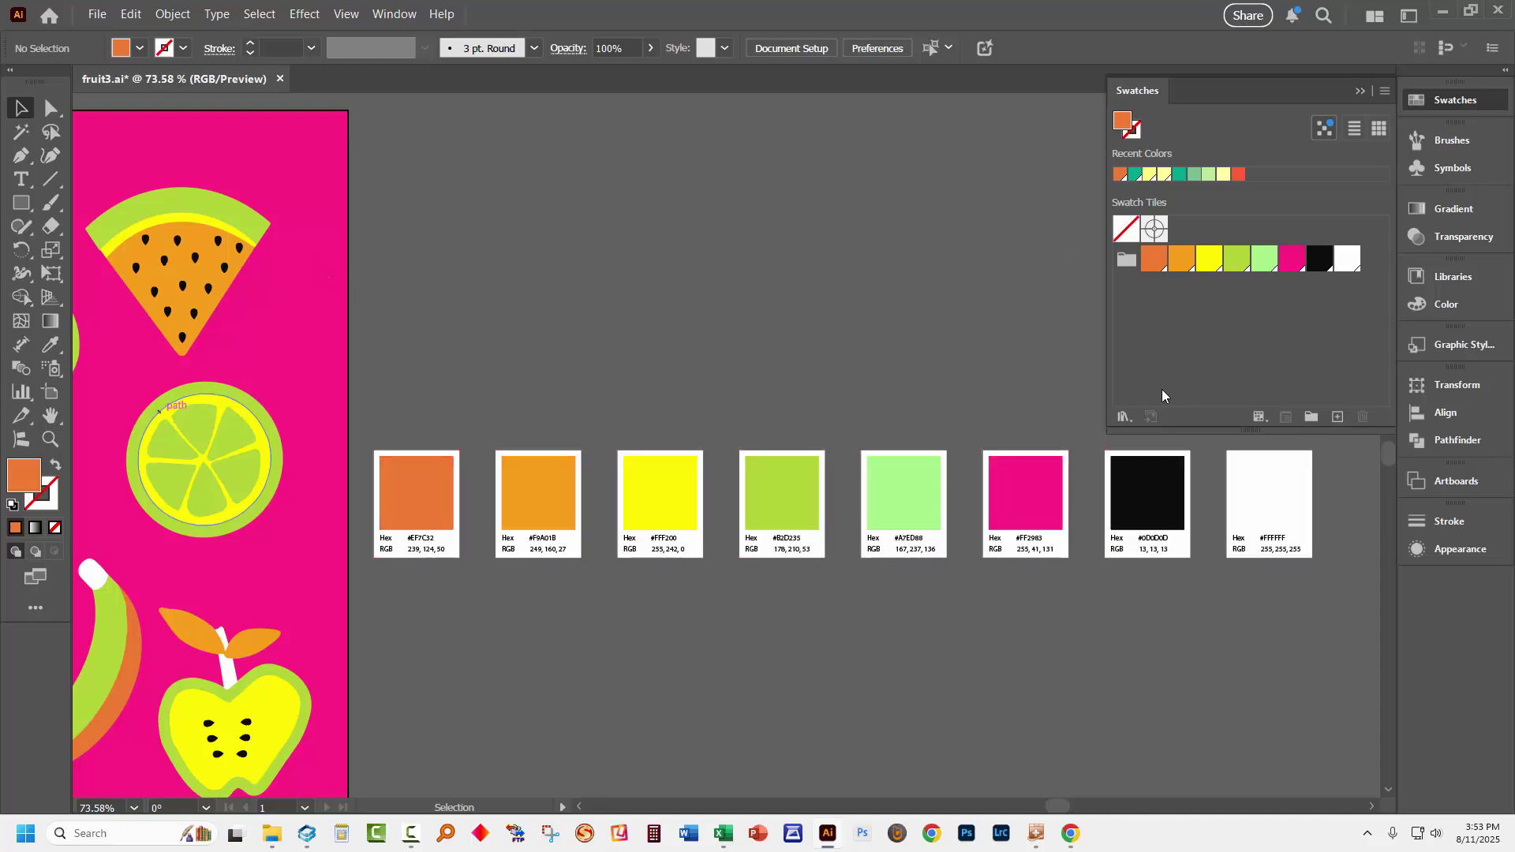
# Step: Add the Beach 4 colour group from the Nature > Beach library to Swatches and select it
pyautogui.click(1124, 418)
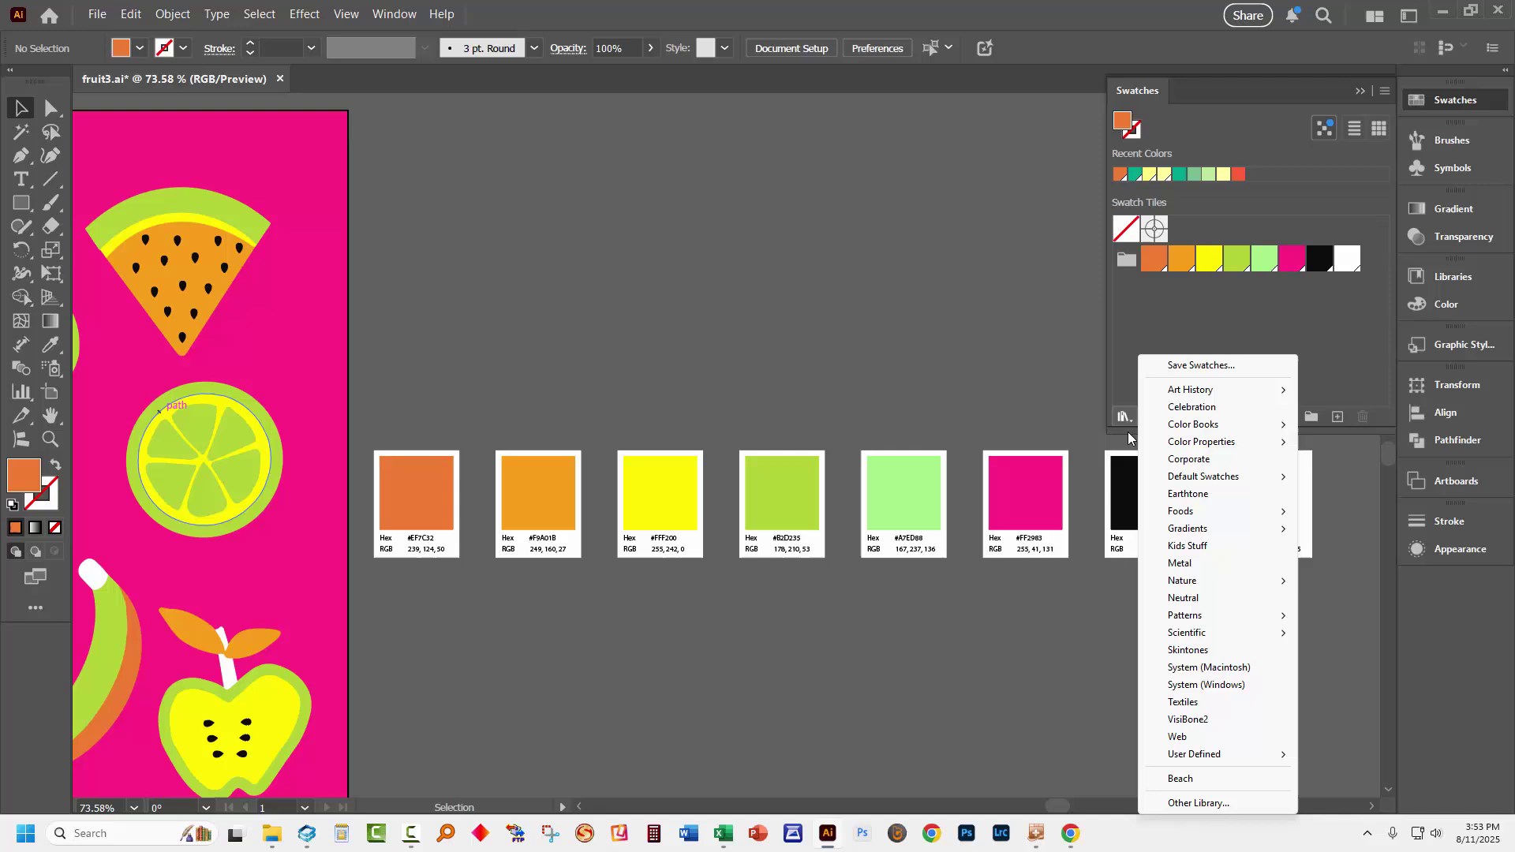
pyautogui.moveTo(1215, 582)
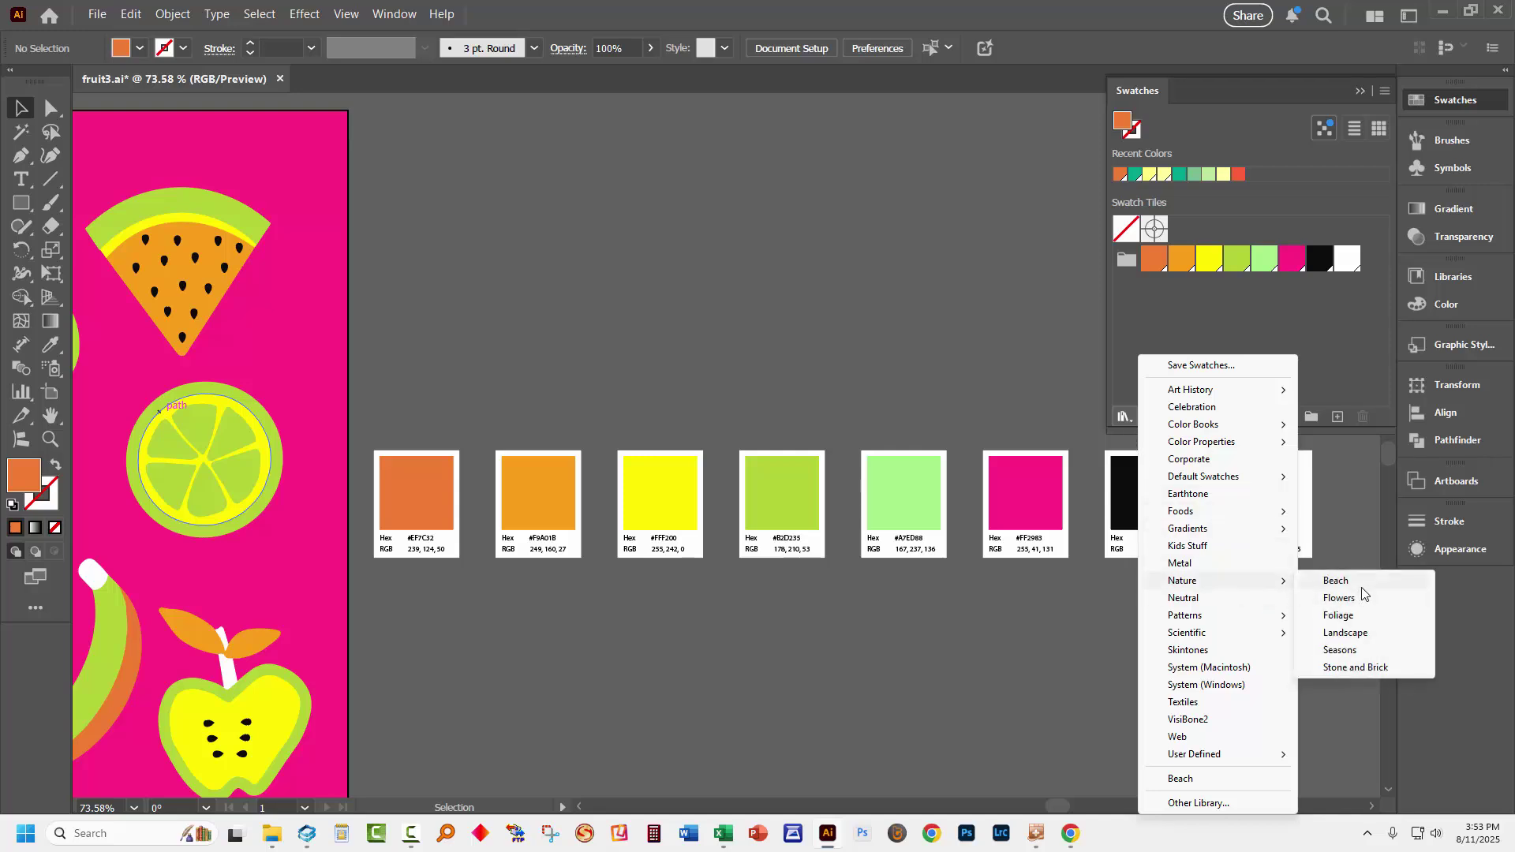
pyautogui.click(1336, 581)
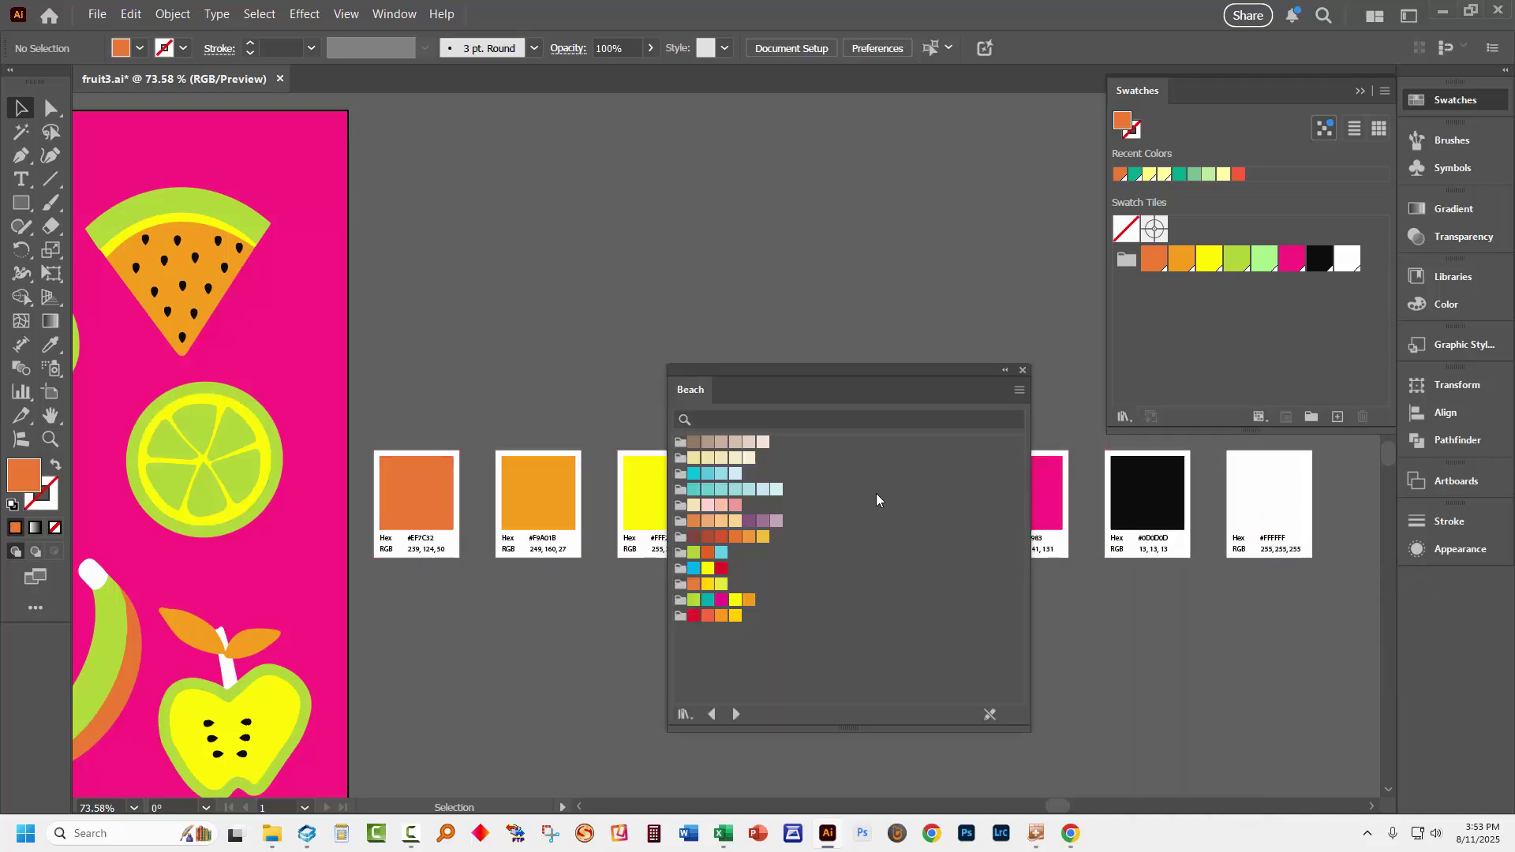
pyautogui.click(678, 601)
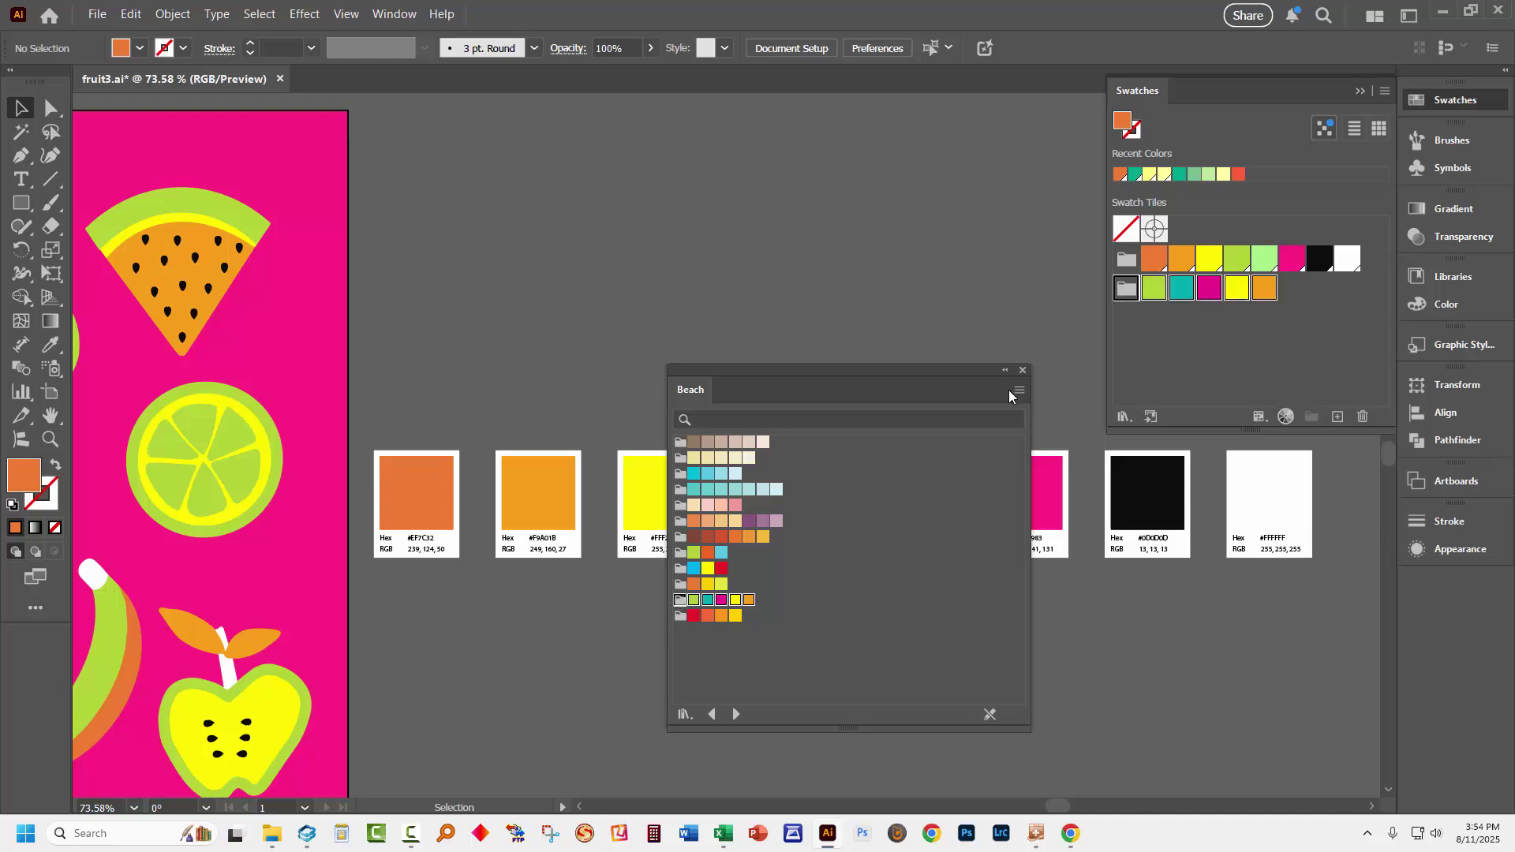
pyautogui.click(1023, 370)
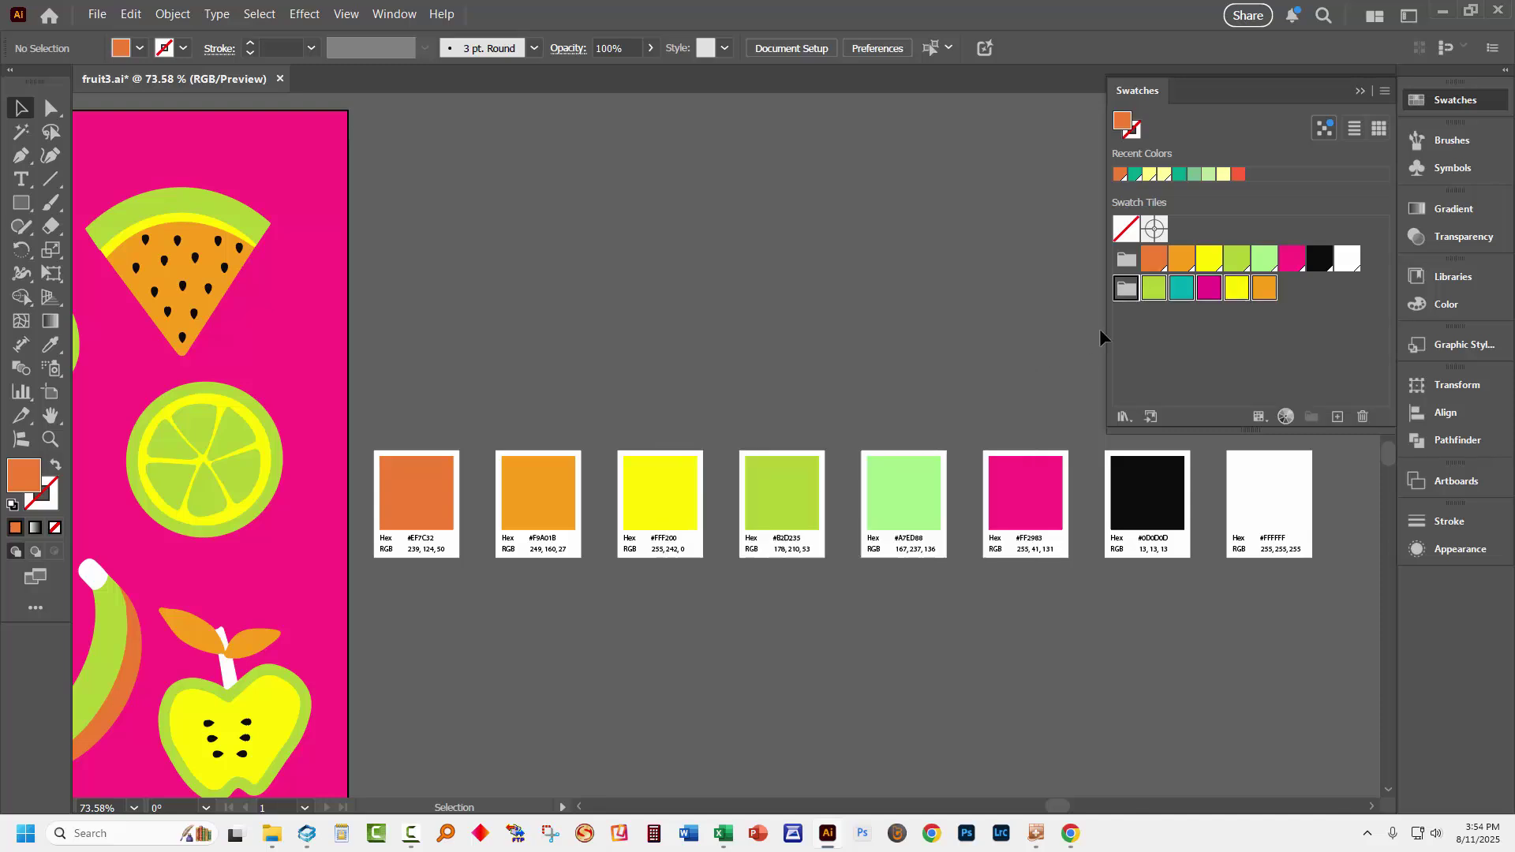
pyautogui.click(1126, 291)
# Step: Create Hex and RGB info cards for Beach 4 and move them into a row above the Fruit cards
pyautogui.click(1385, 92)
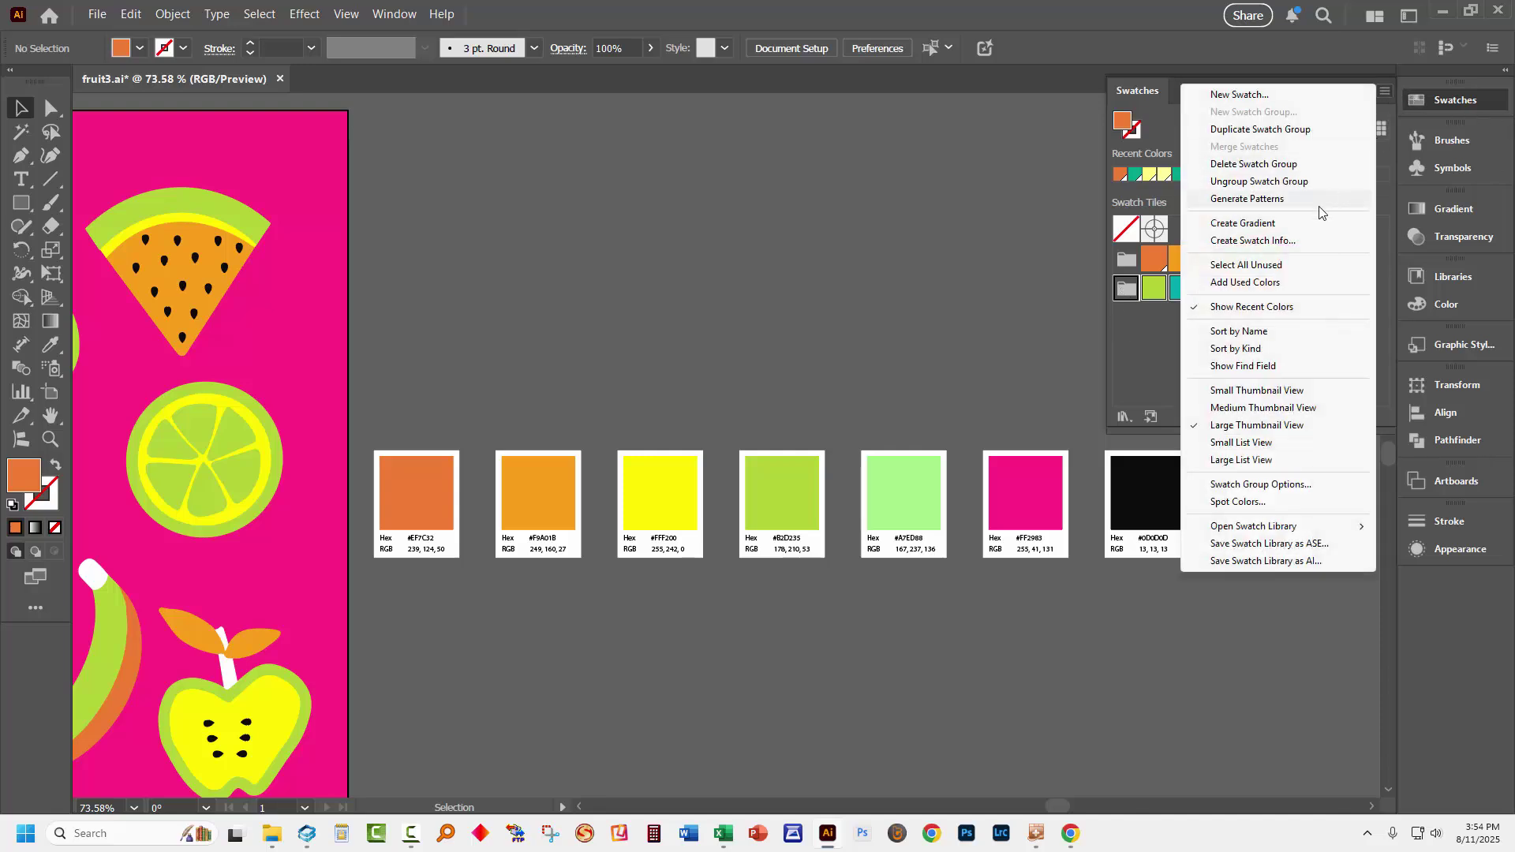
pyautogui.click(1231, 242)
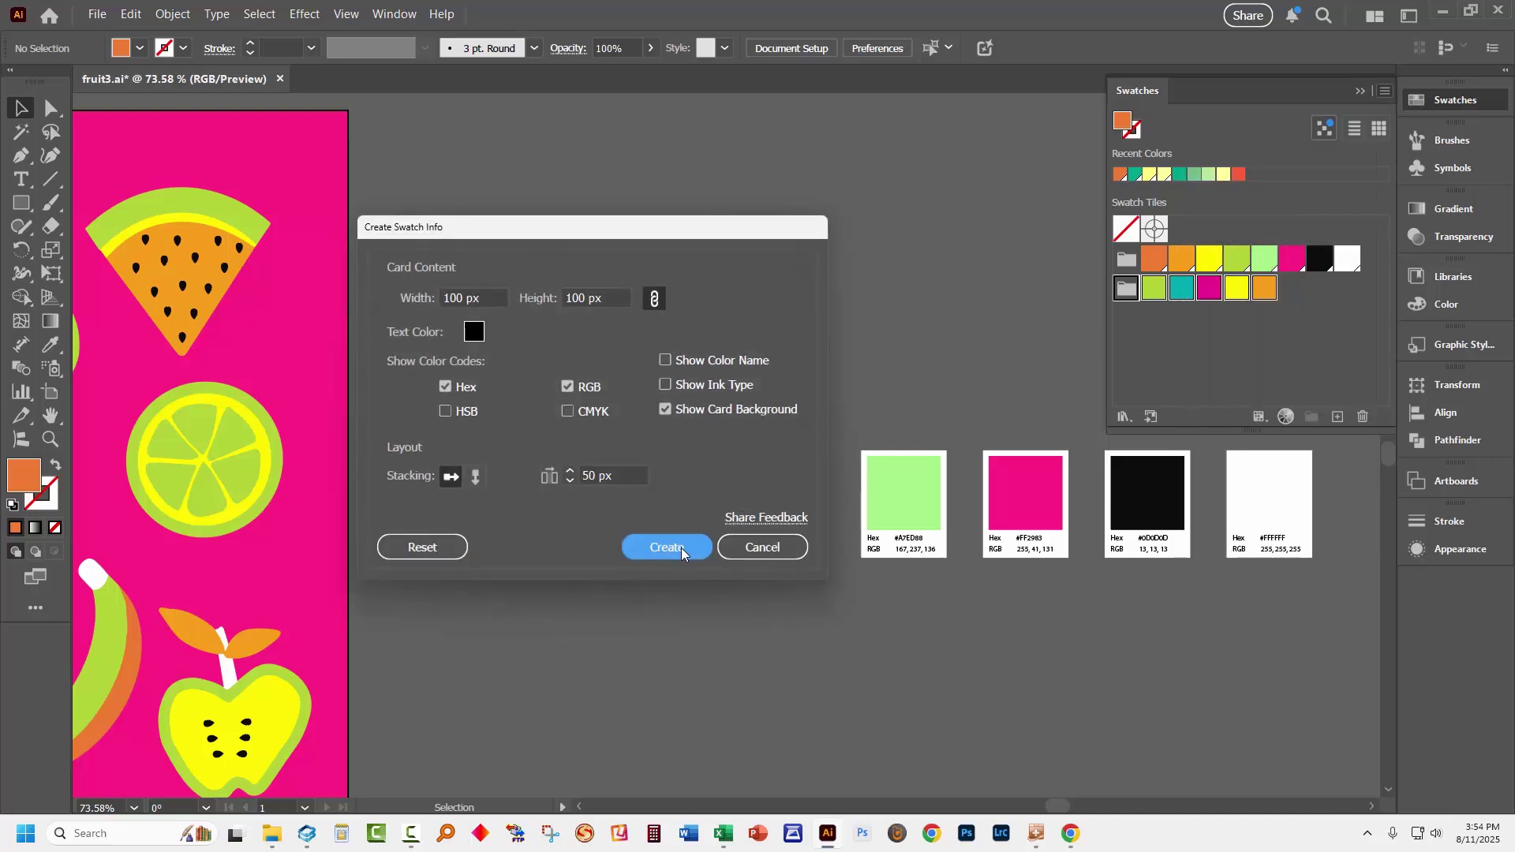
pyautogui.click(646, 548)
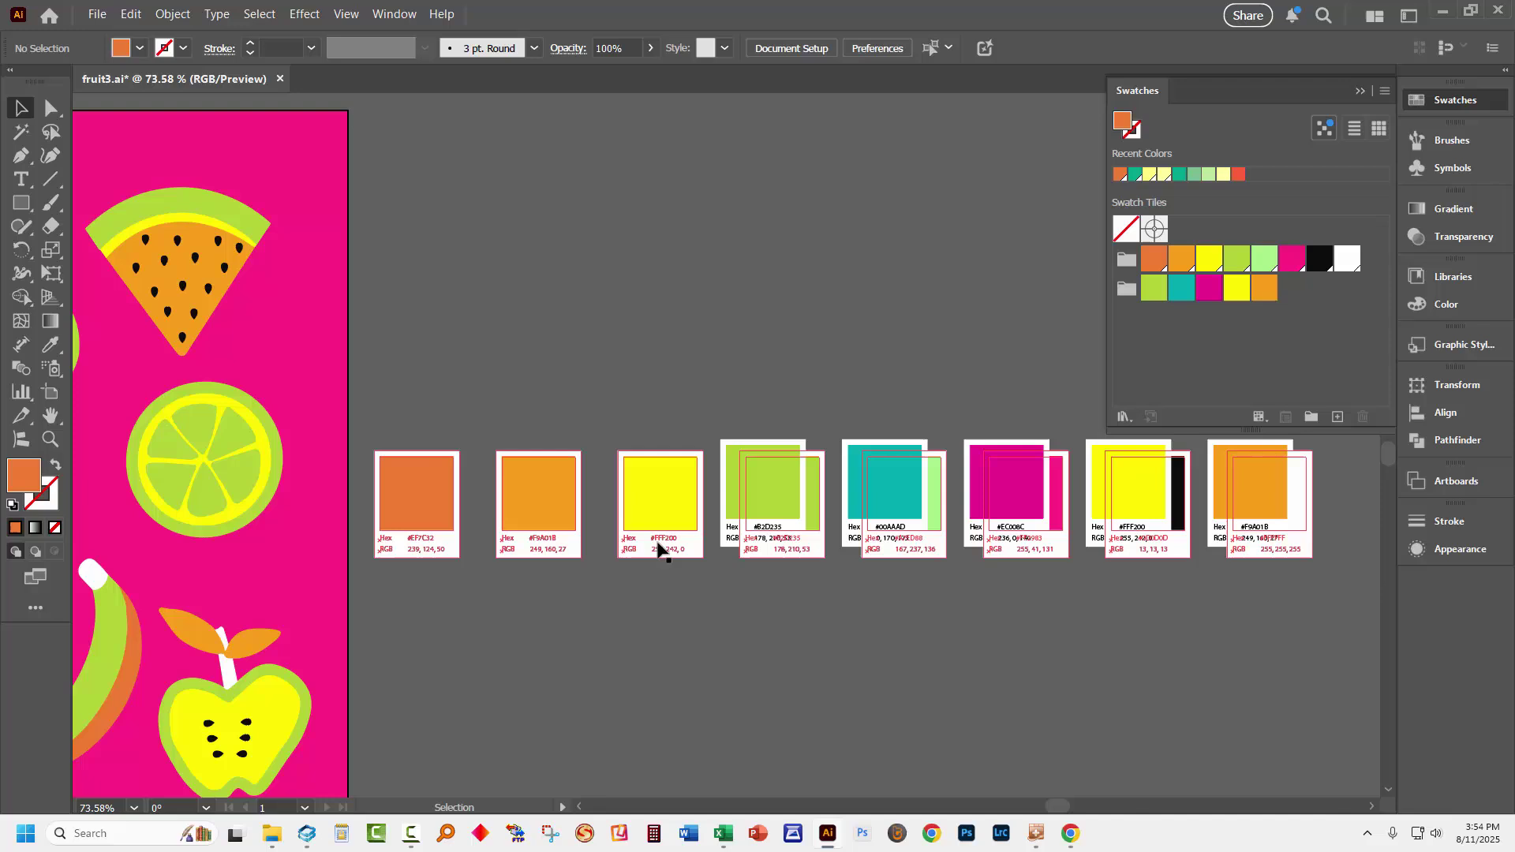
pyautogui.moveTo(758, 494); pyautogui.dragTo(409, 358)
pyautogui.click(494, 609)
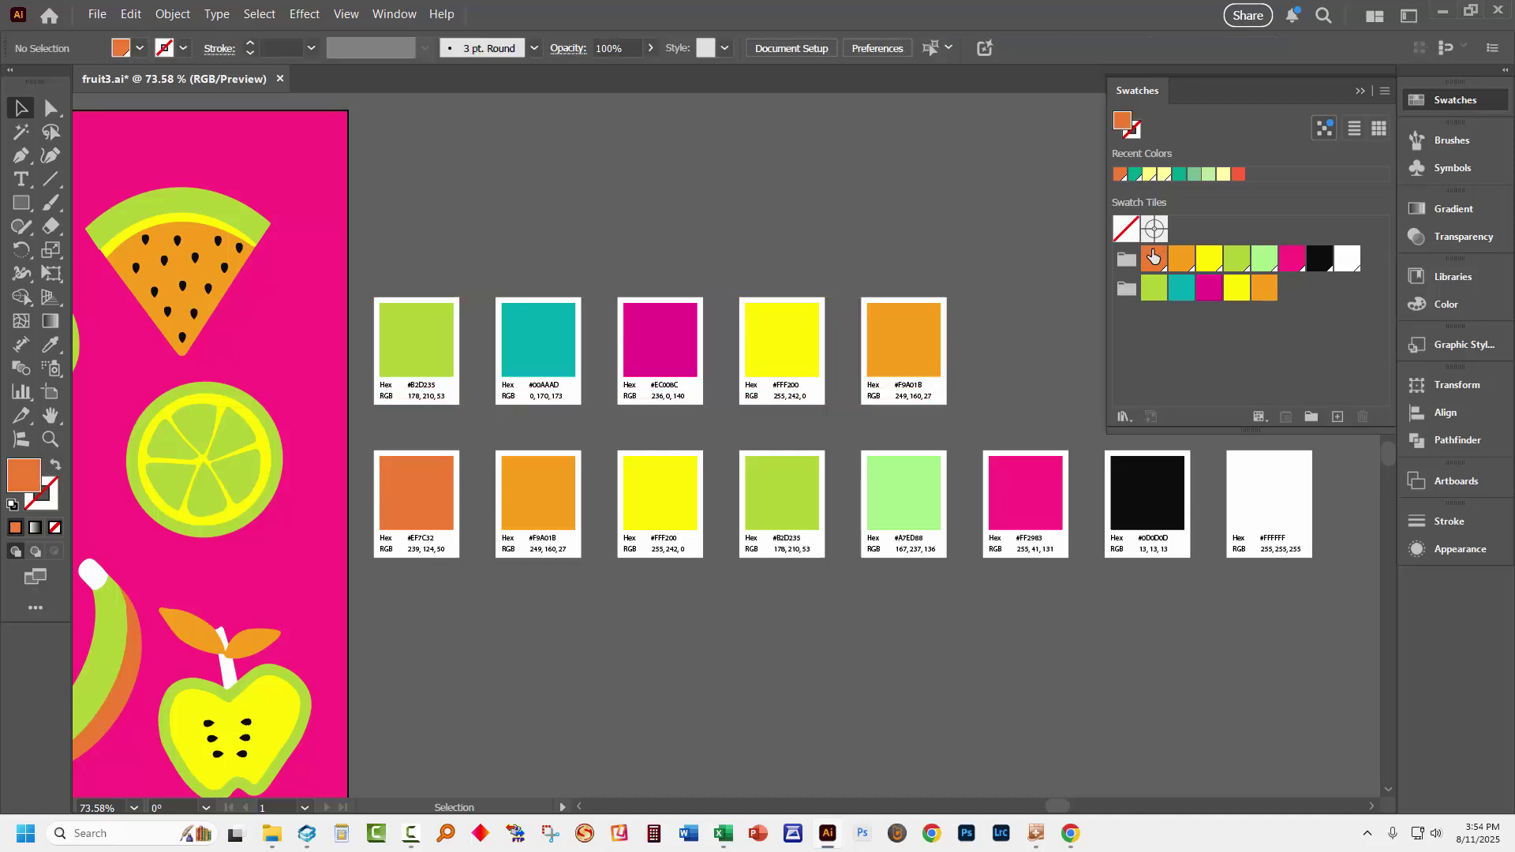
pyautogui.click(1154, 257)
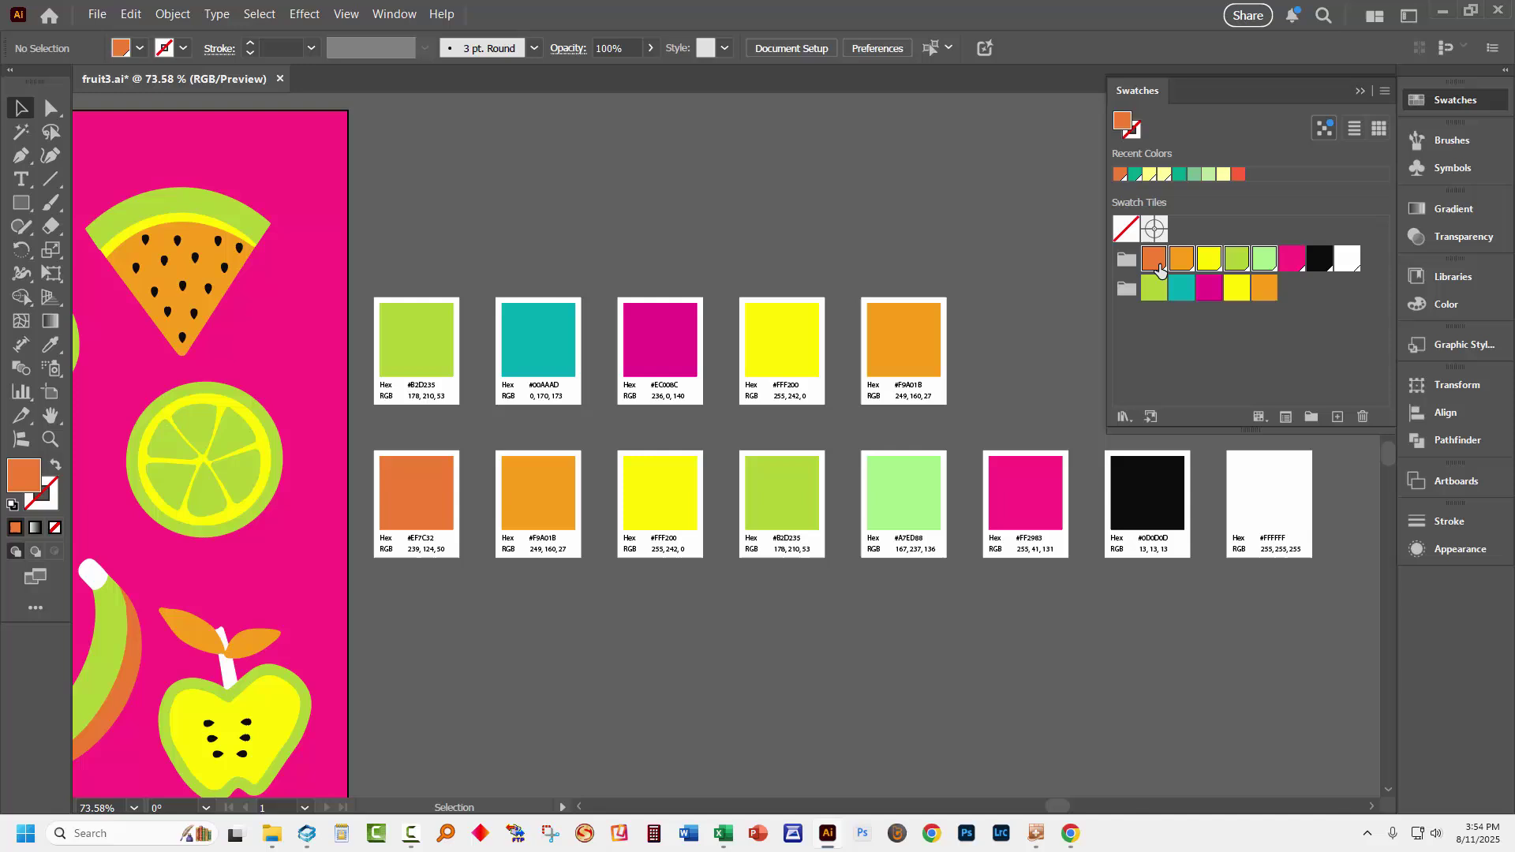
# Step: Move the orange-through-light-green swatches out of the Fruit group and select all five
pyautogui.moveTo(1160, 265); pyautogui.dragTo(1182, 229)
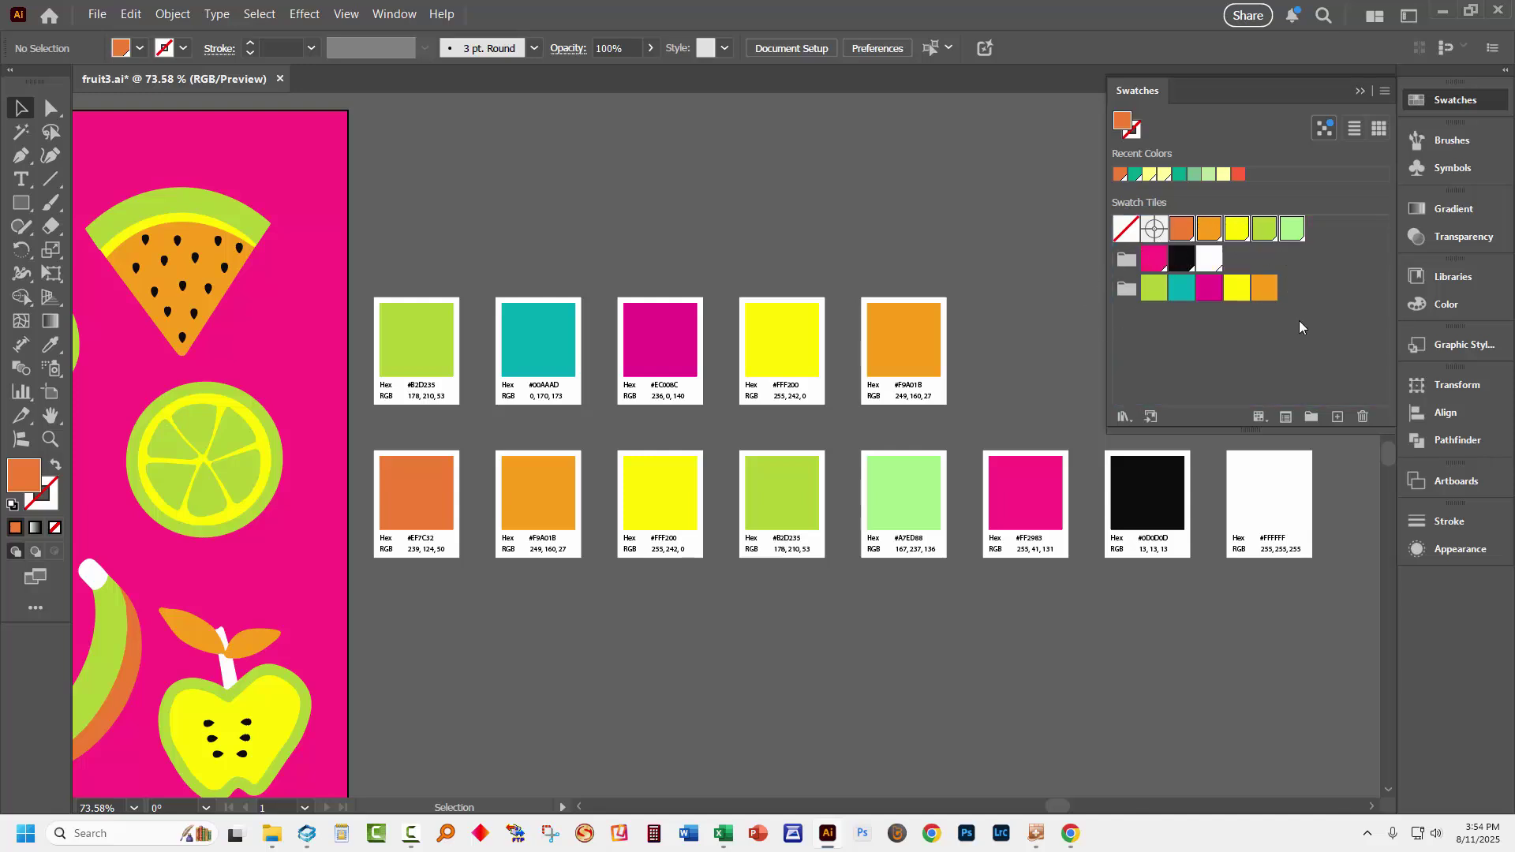
pyautogui.click(1176, 235)
pyautogui.click(1176, 236)
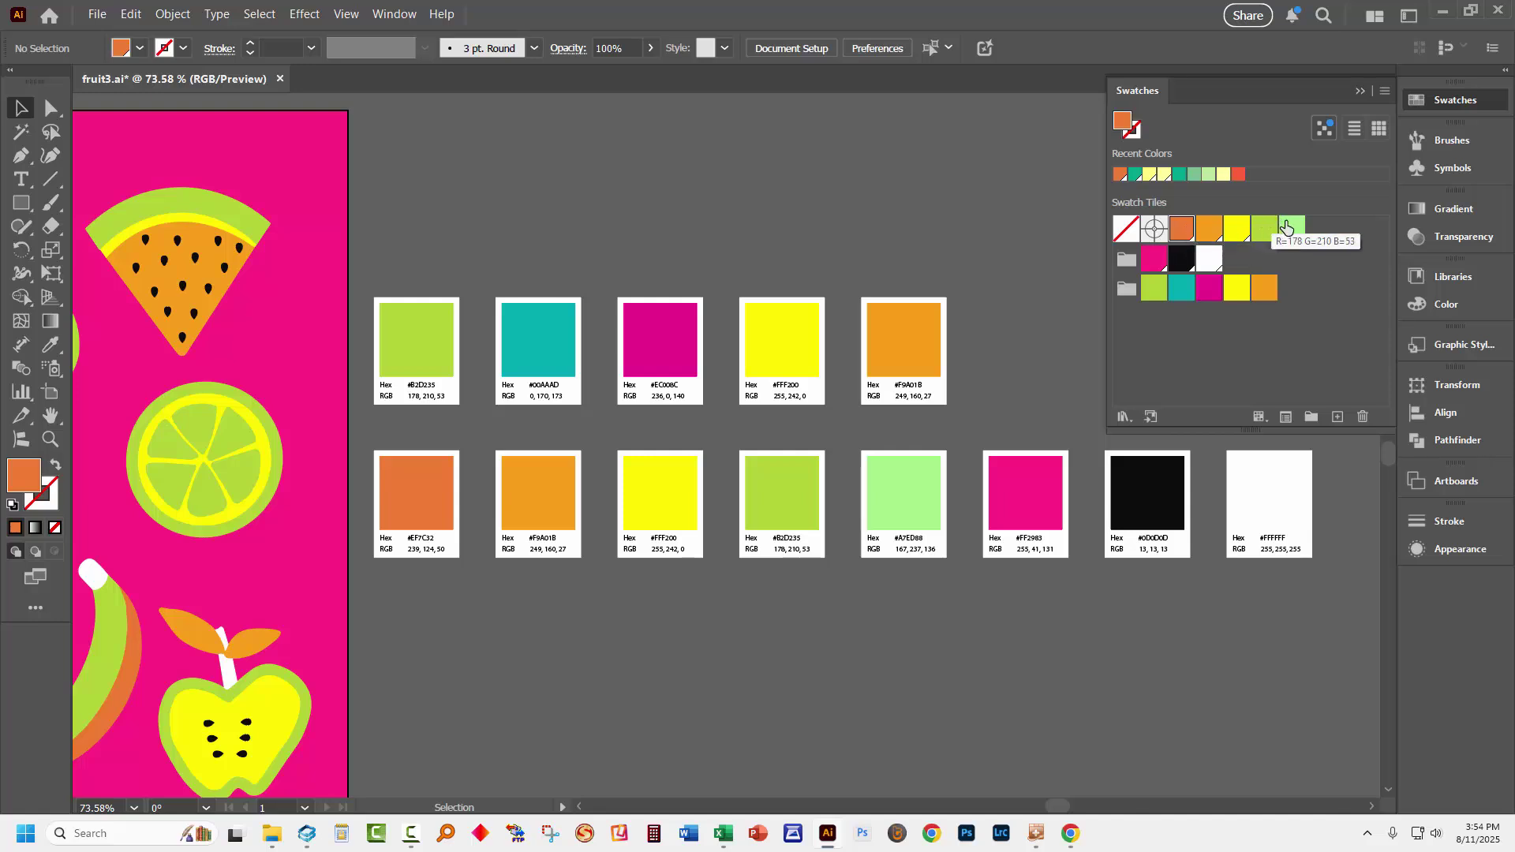
pyautogui.keyDown('shift'); pyautogui.click(1288, 229); pyautogui.keyUp('shift')
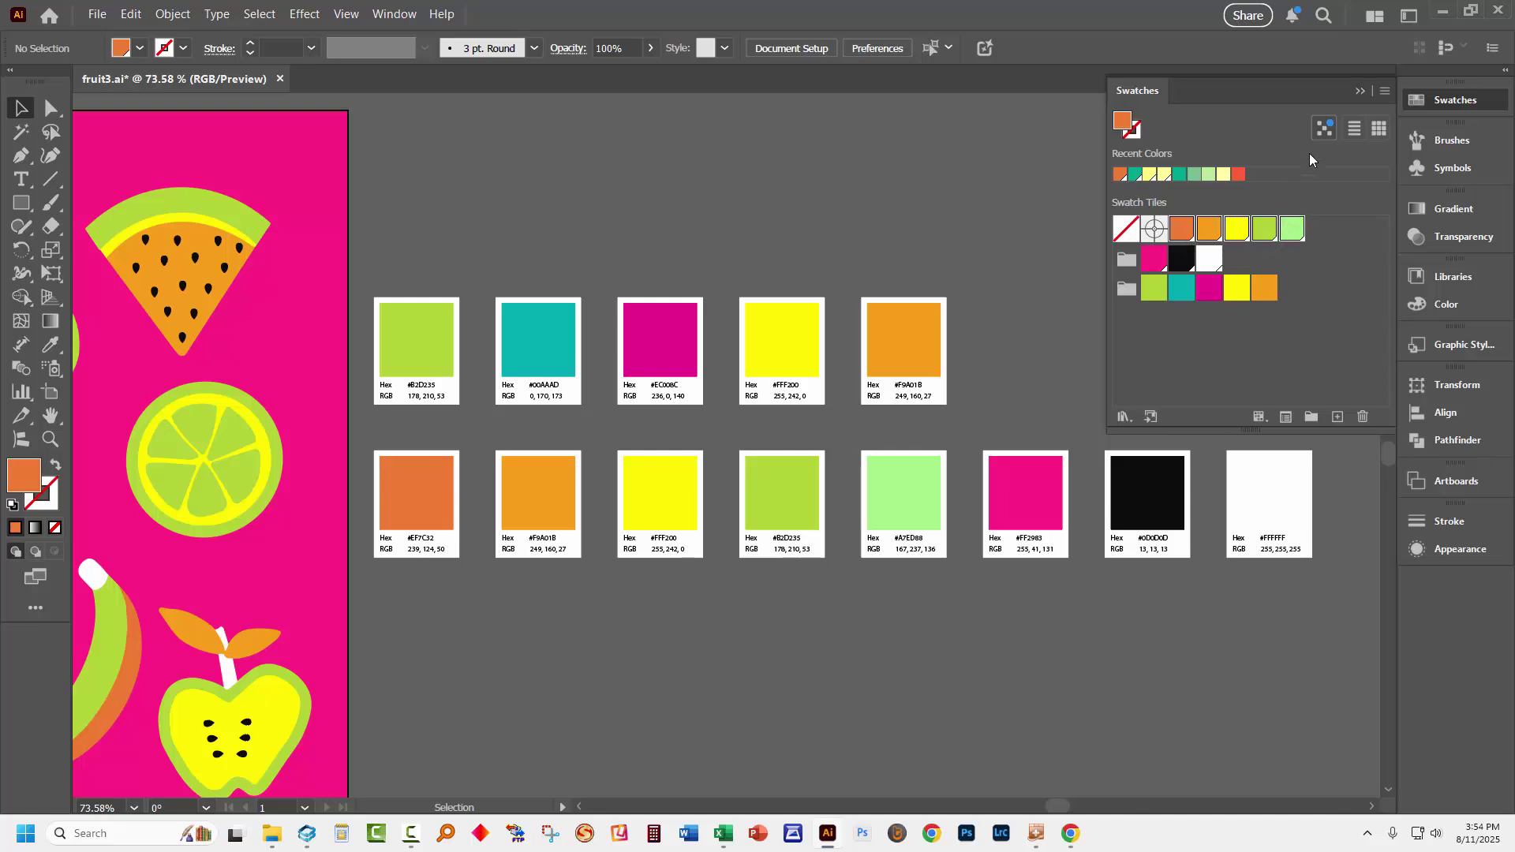
# Step: Create info cards for the five swatches showing Hex, RGB, HSB and CMYK values, then deselect
pyautogui.click(1387, 92)
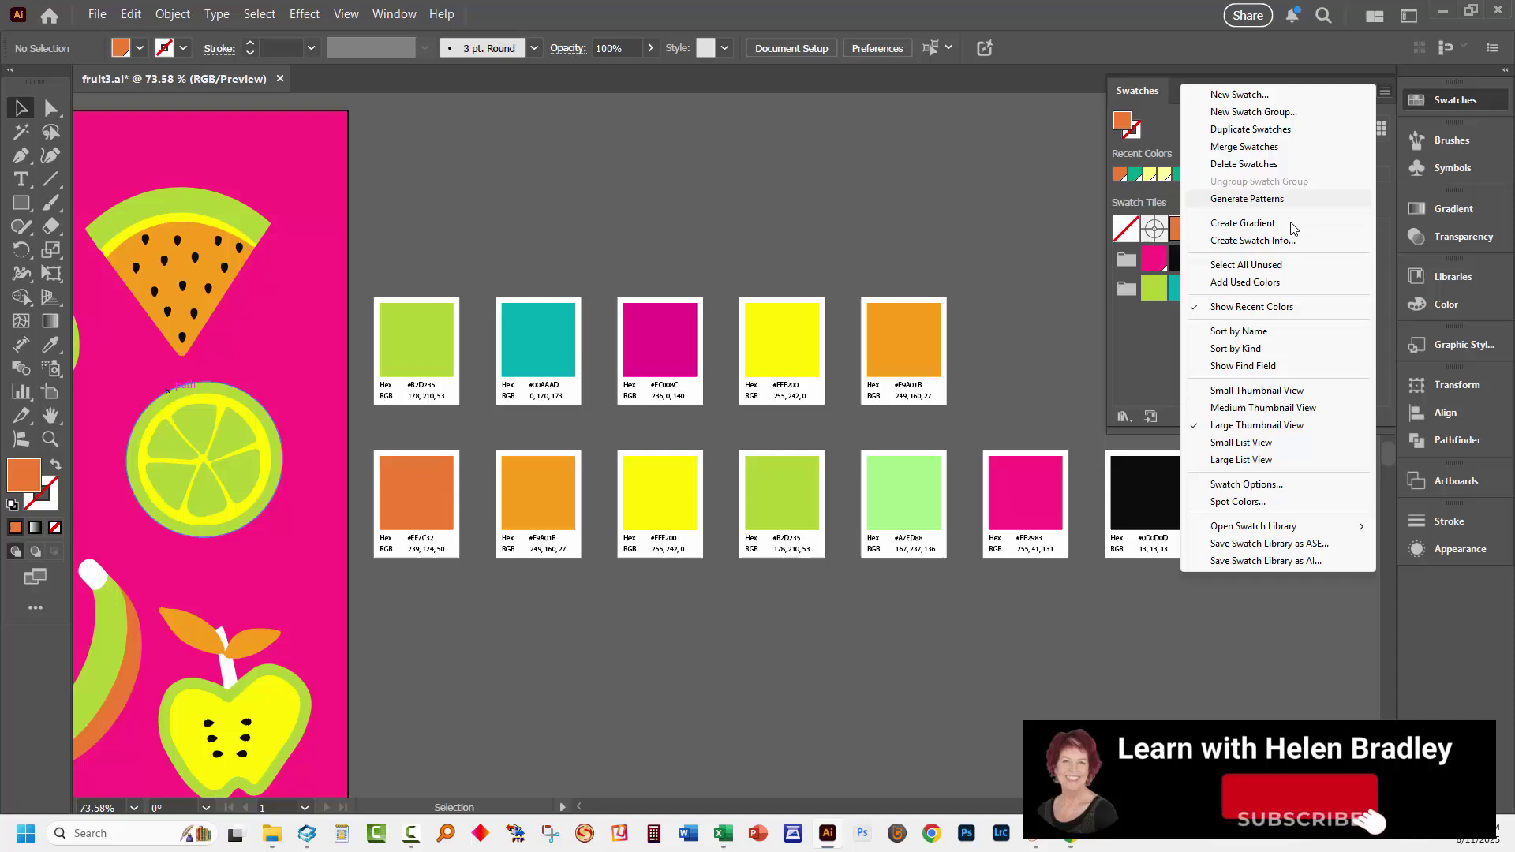
pyautogui.click(1254, 240)
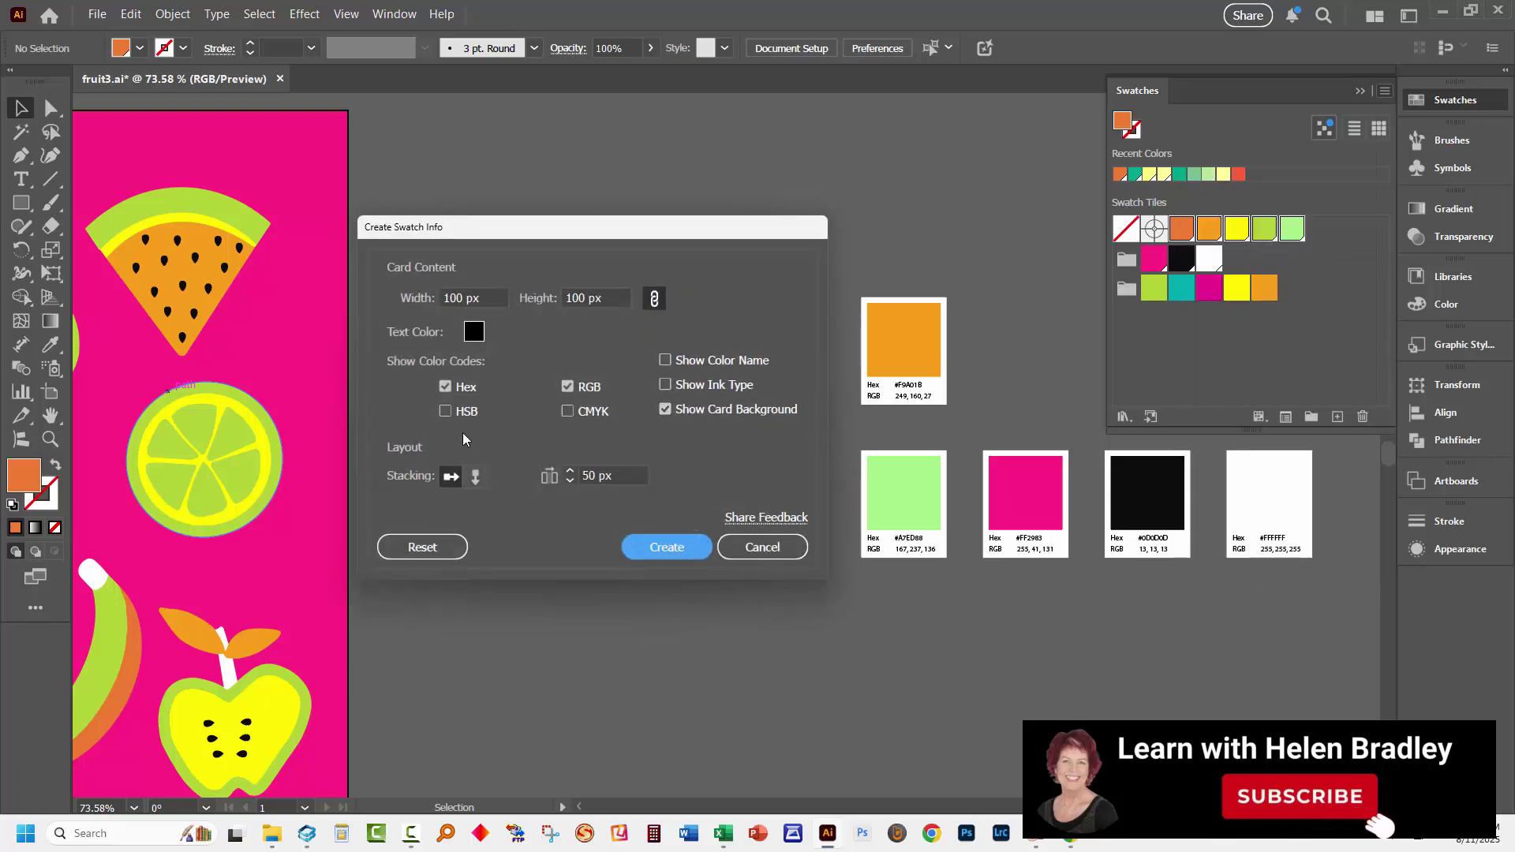
pyautogui.click(454, 414)
pyautogui.click(567, 411)
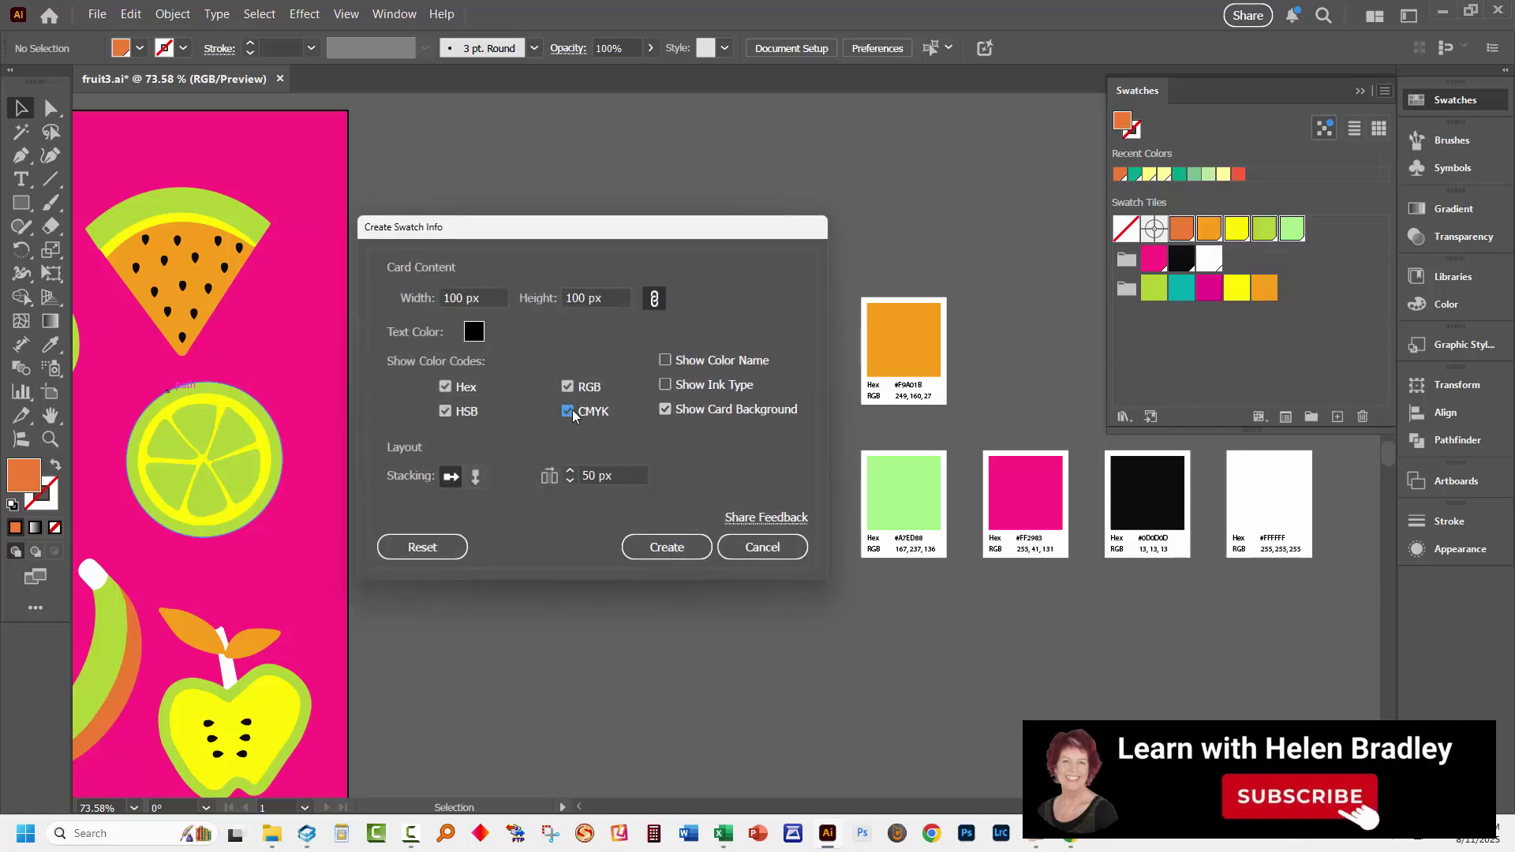
pyautogui.click(667, 548)
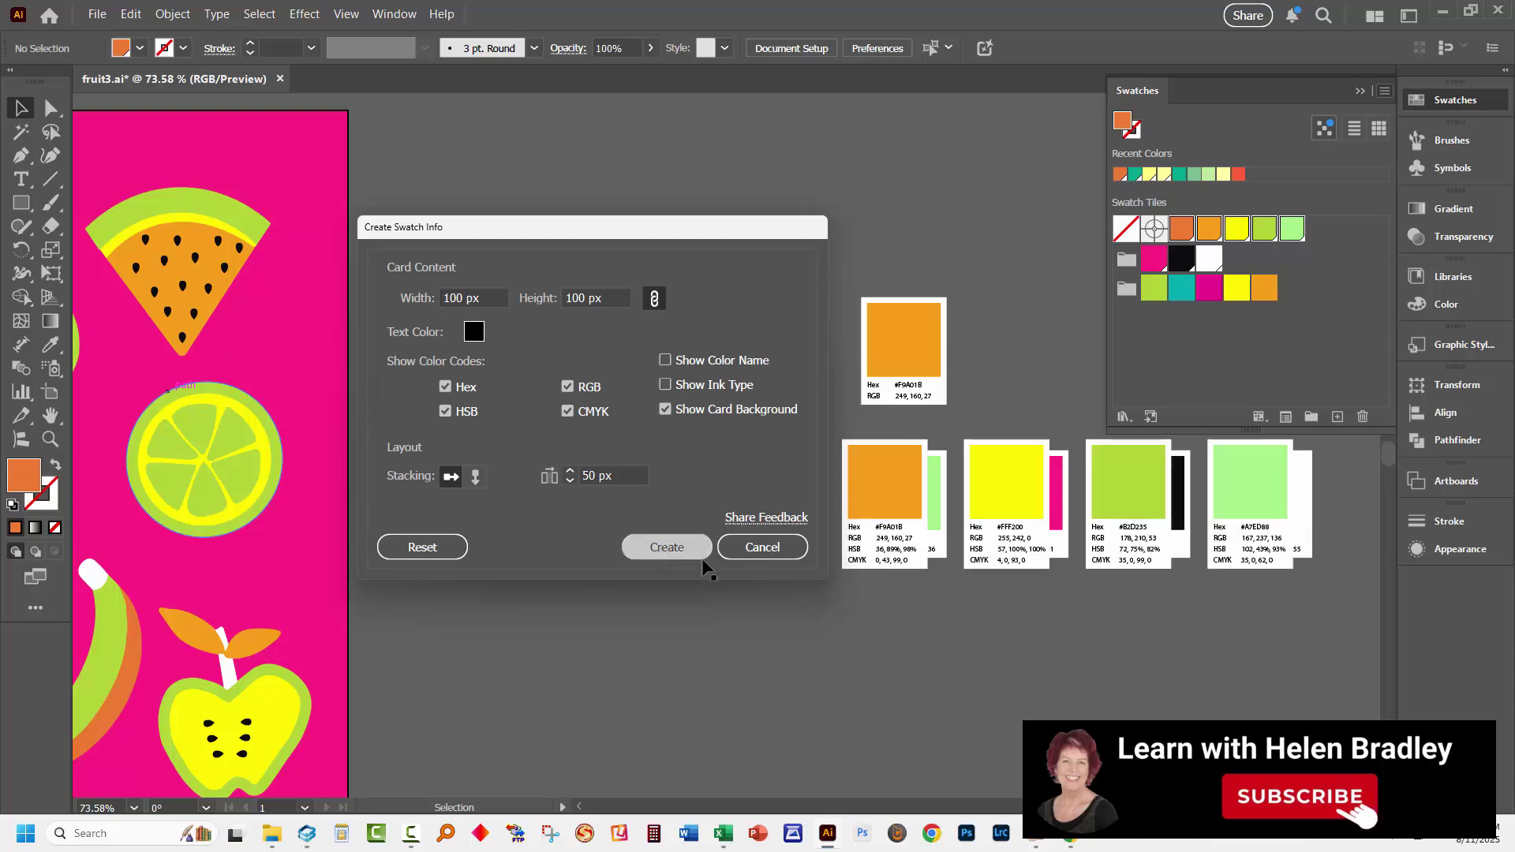
pyautogui.click(973, 660)
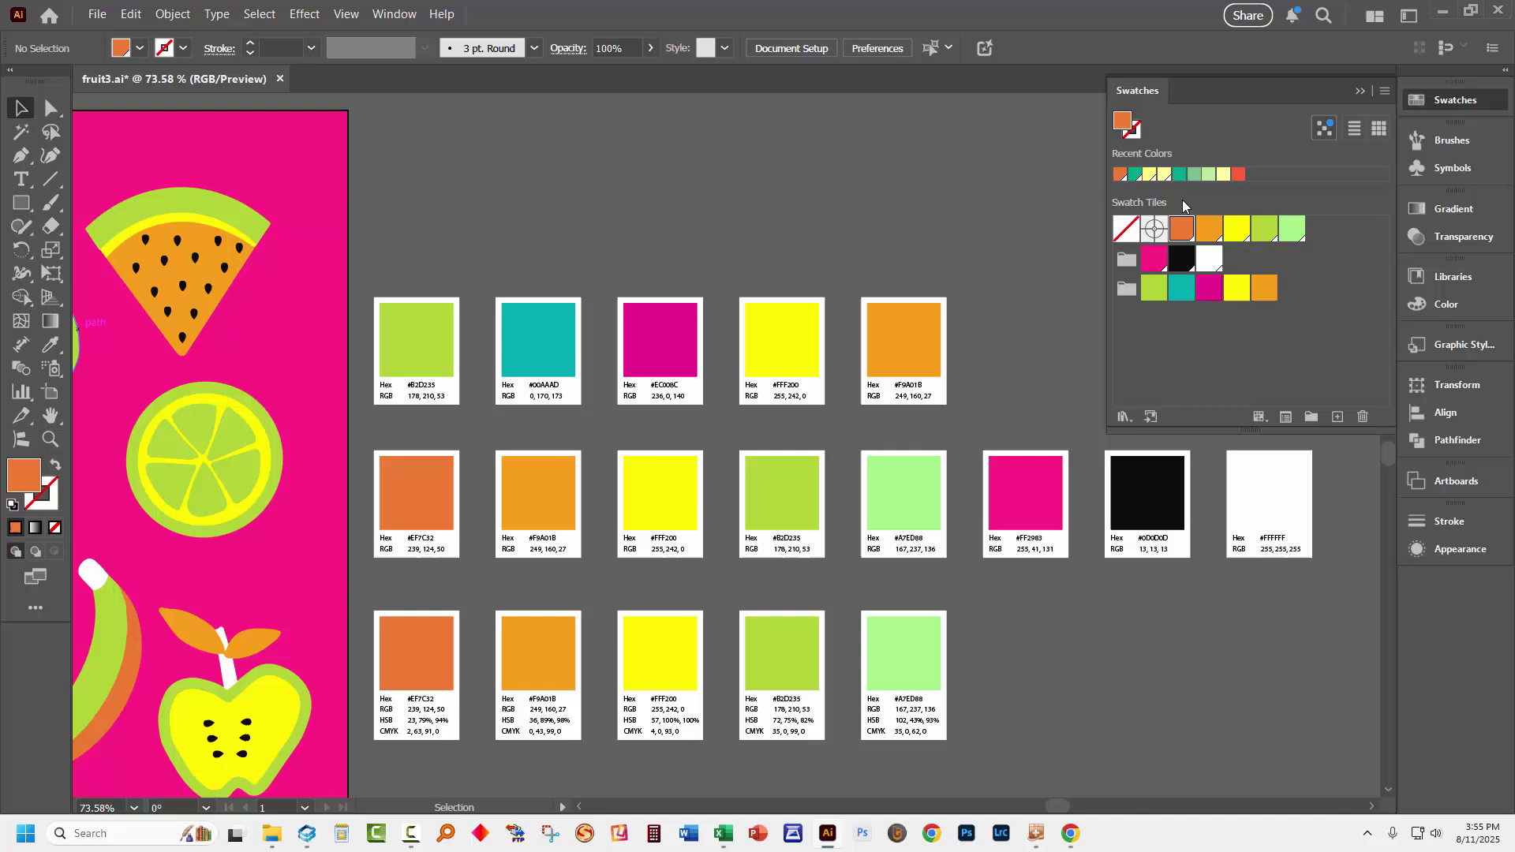